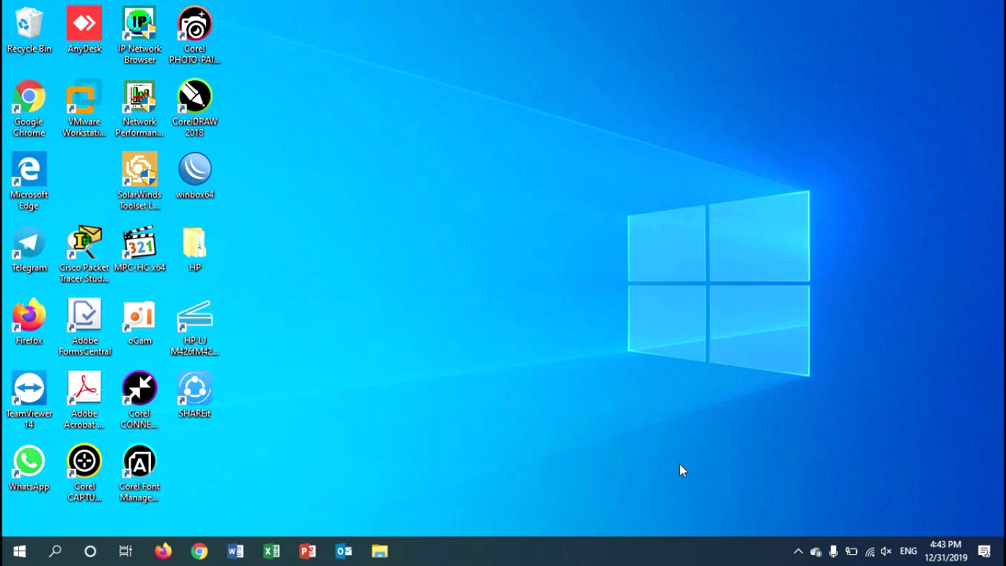
Launch VMware Workstation from its desktop shortcut, reposition its window, and bring up File Explorer.
click(85, 104)
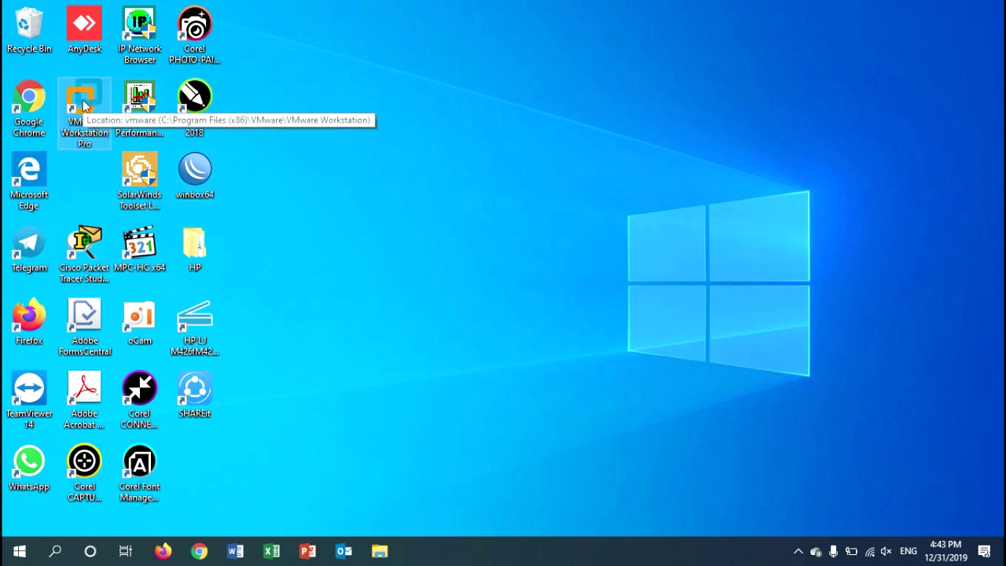
double_click(79, 108)
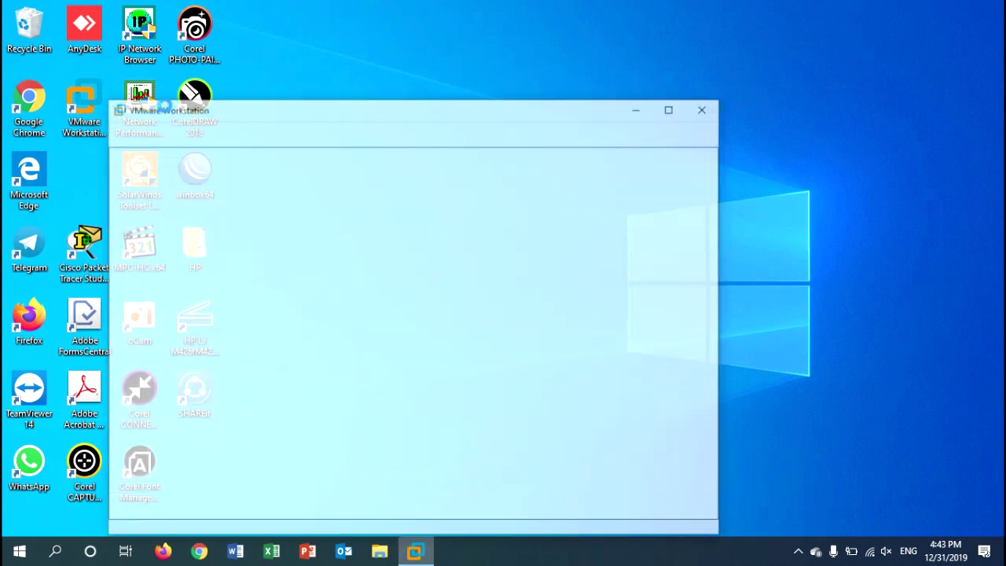
drag(407, 116, 529, 62)
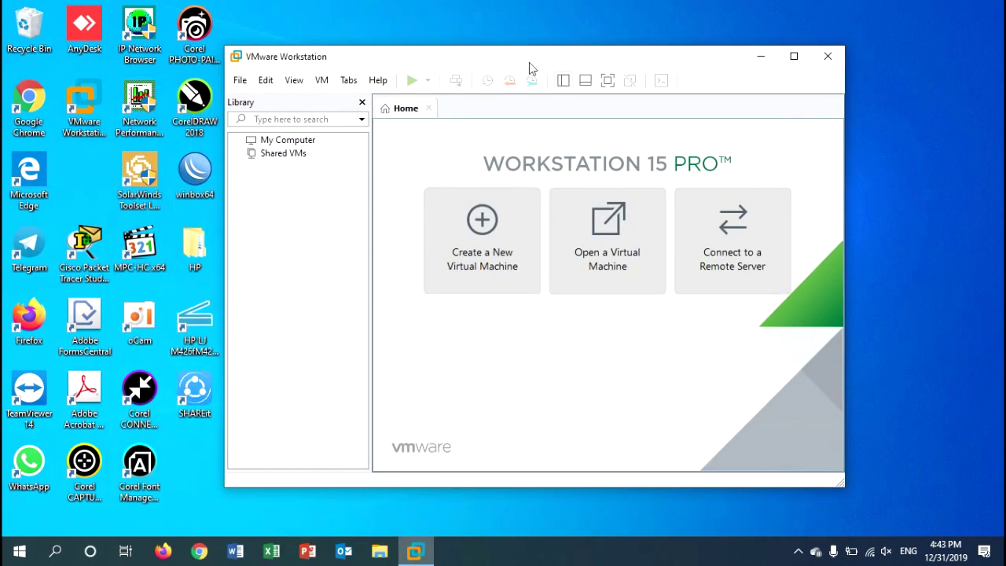
click(380, 552)
Open the GNS3.VM.VMware.Workstation.2.2.3 archive from E:\GNS3 in WinRAR.
click(59, 222)
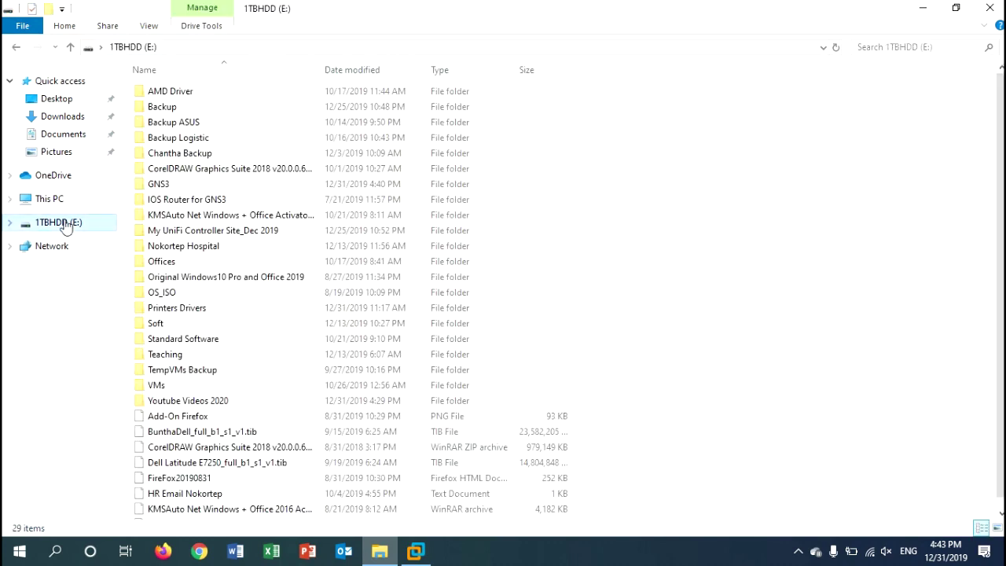
double_click(175, 187)
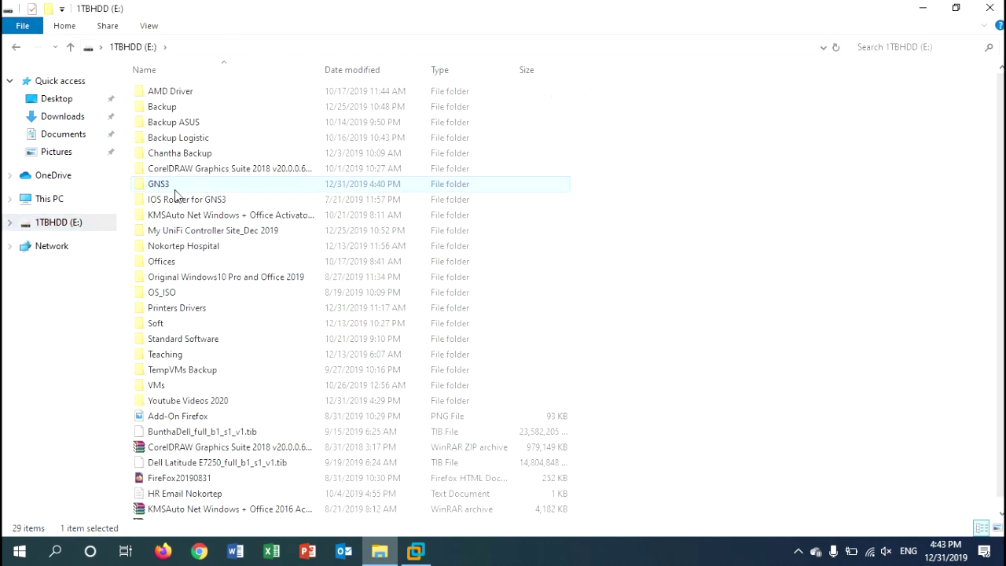
click(248, 124)
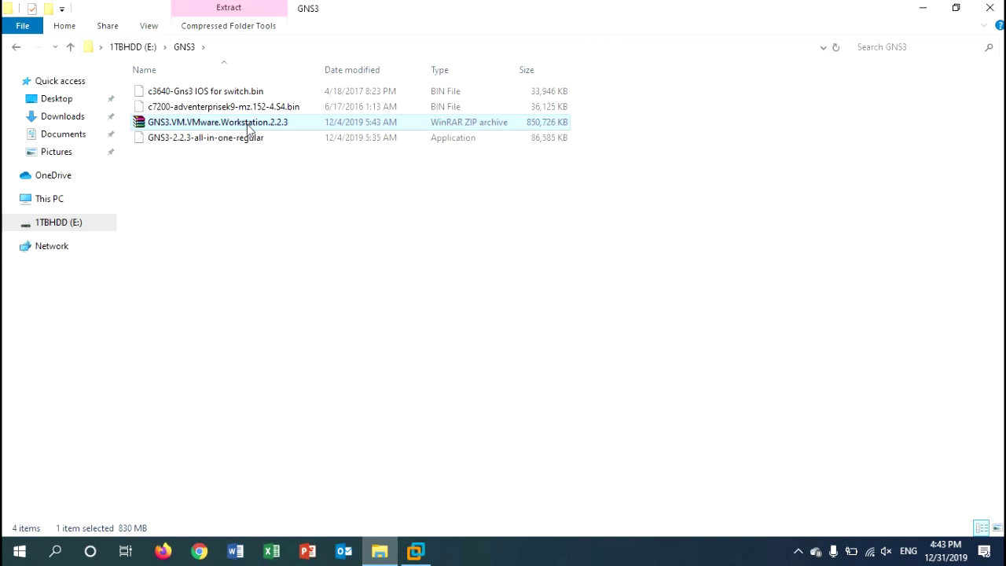
right_click(248, 128)
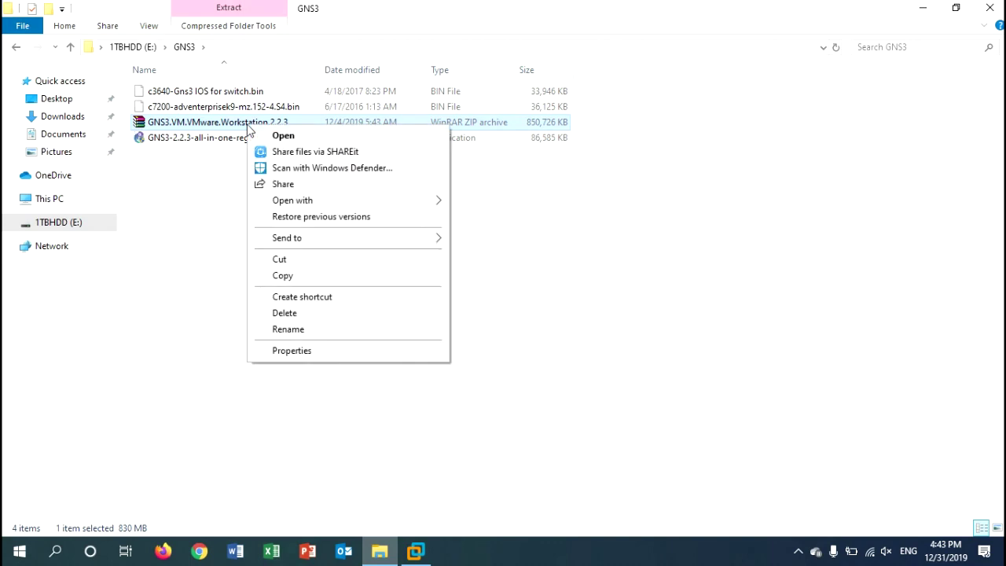
click(283, 135)
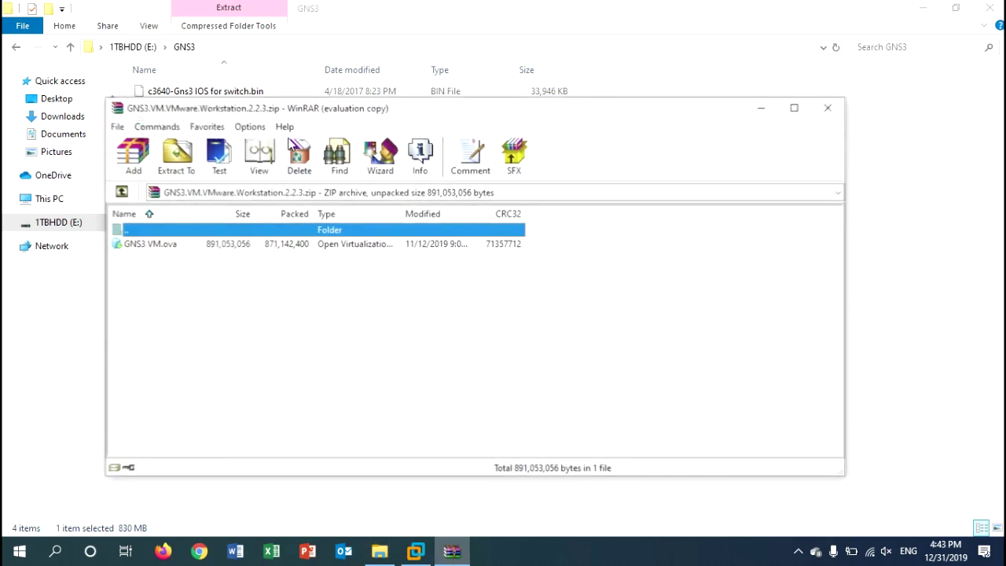
Extract GNS3 VM.ova from the archive into the E:\GNS3 folder (870,169 KB).
drag(265, 112, 428, 115)
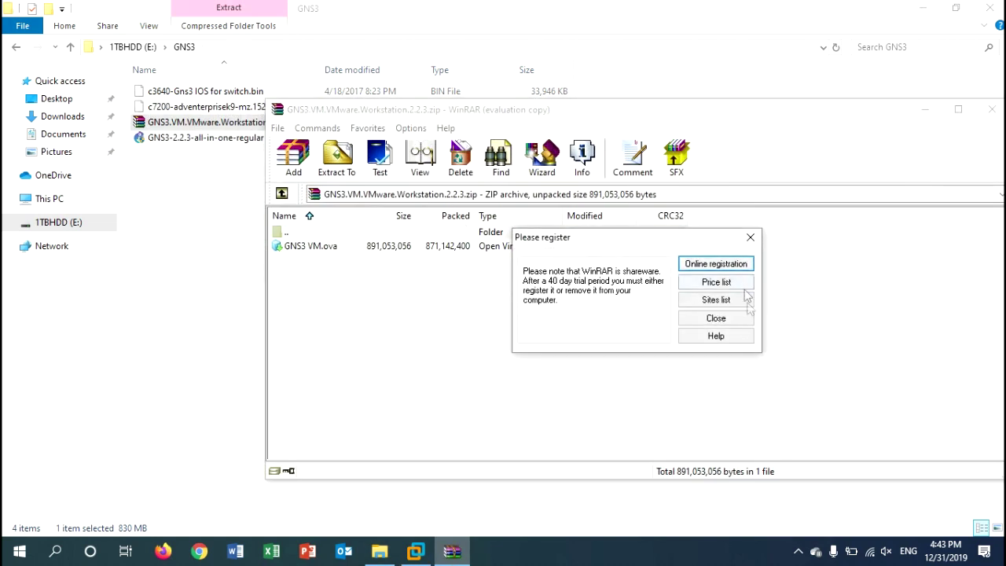
click(716, 318)
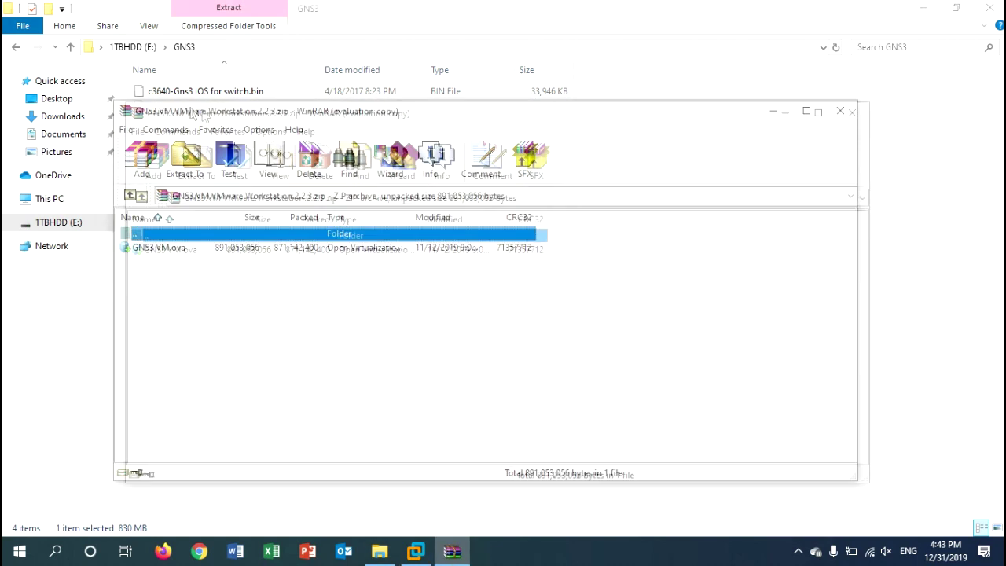
drag(259, 268, 189, 299)
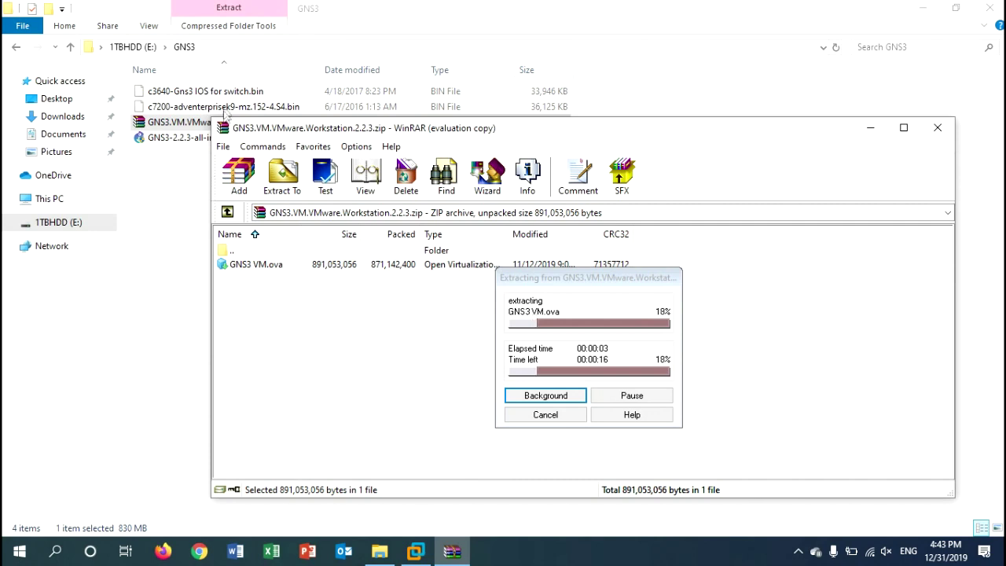
double_click(250, 132)
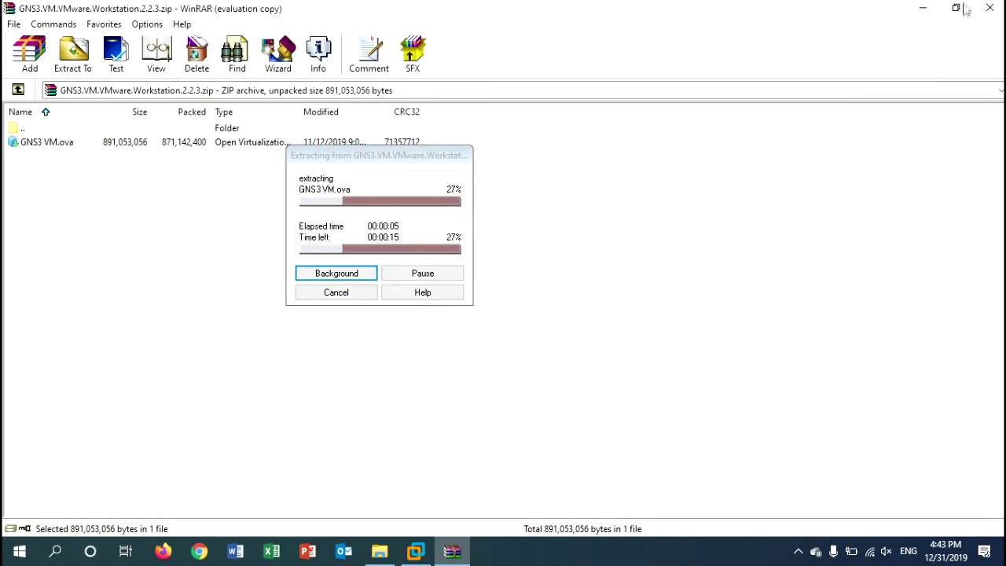
click(956, 10)
drag(267, 130, 322, 148)
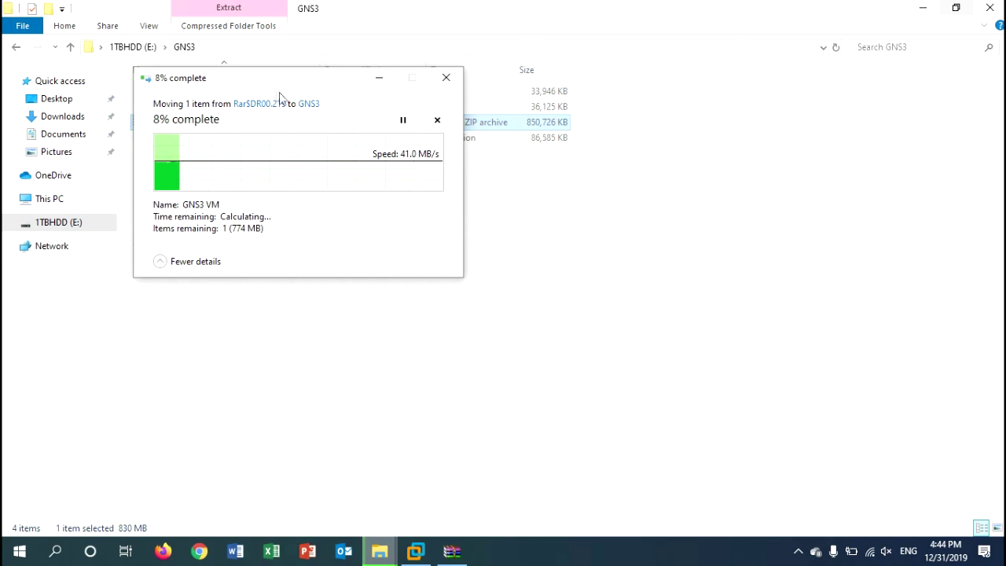
drag(275, 86, 389, 159)
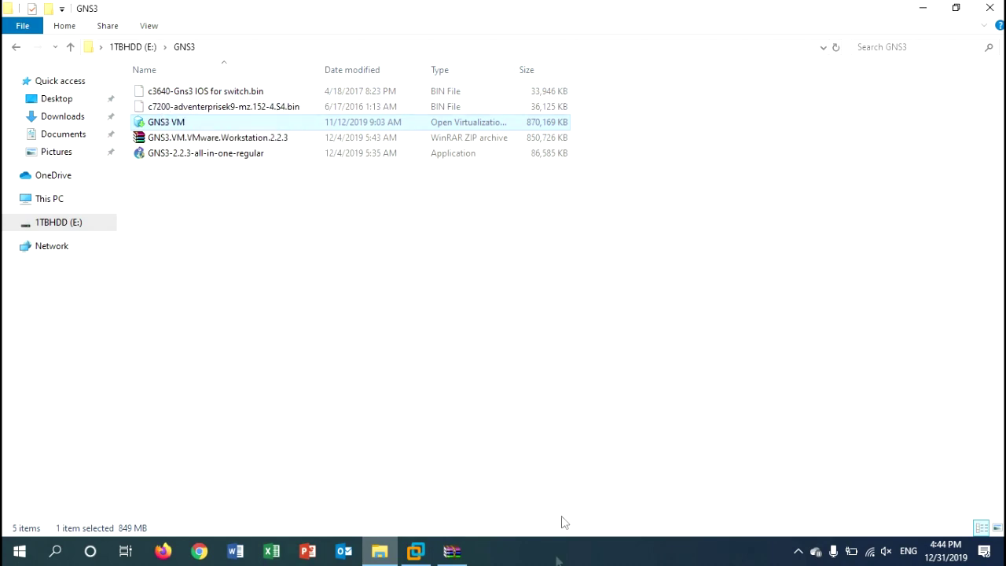
click(451, 551)
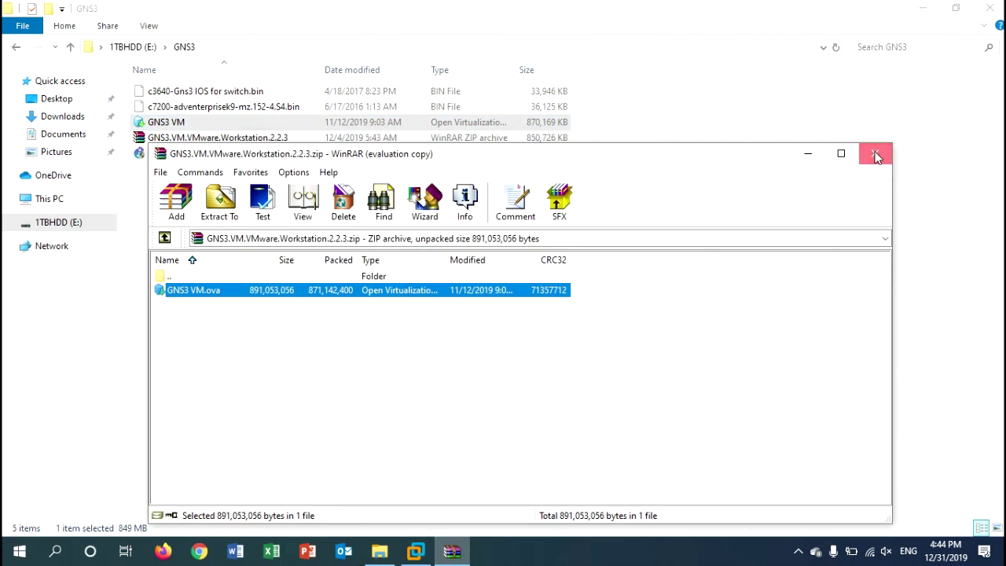
Close WinRAR and bring up VMware Workstation's Open dialog for an existing virtual machine.
click(876, 154)
click(379, 253)
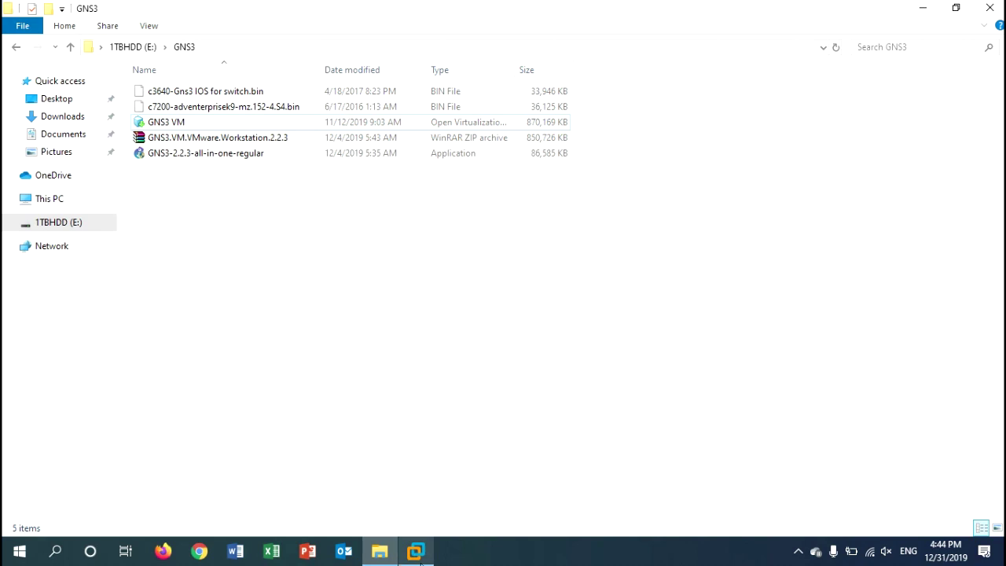
click(418, 552)
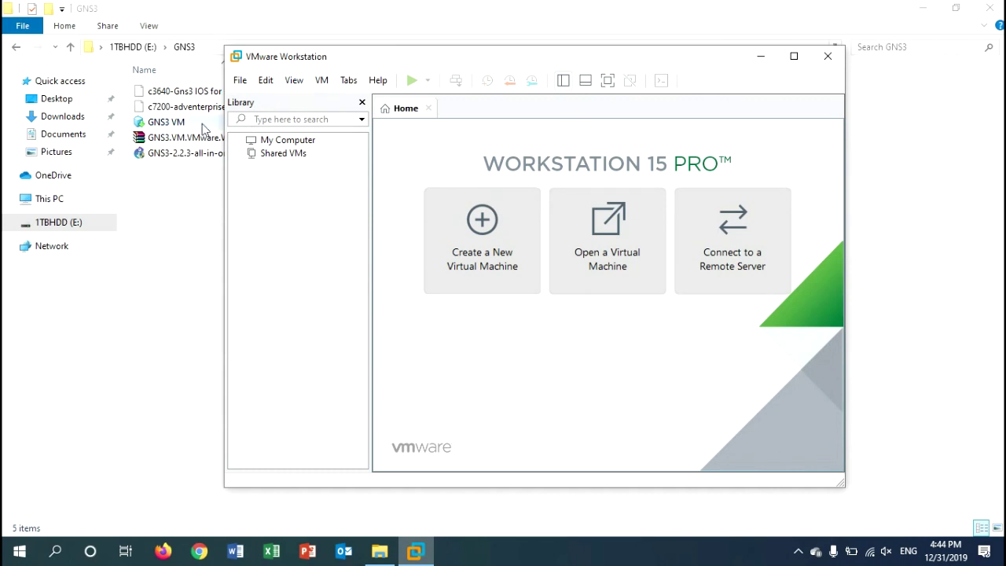
click(619, 267)
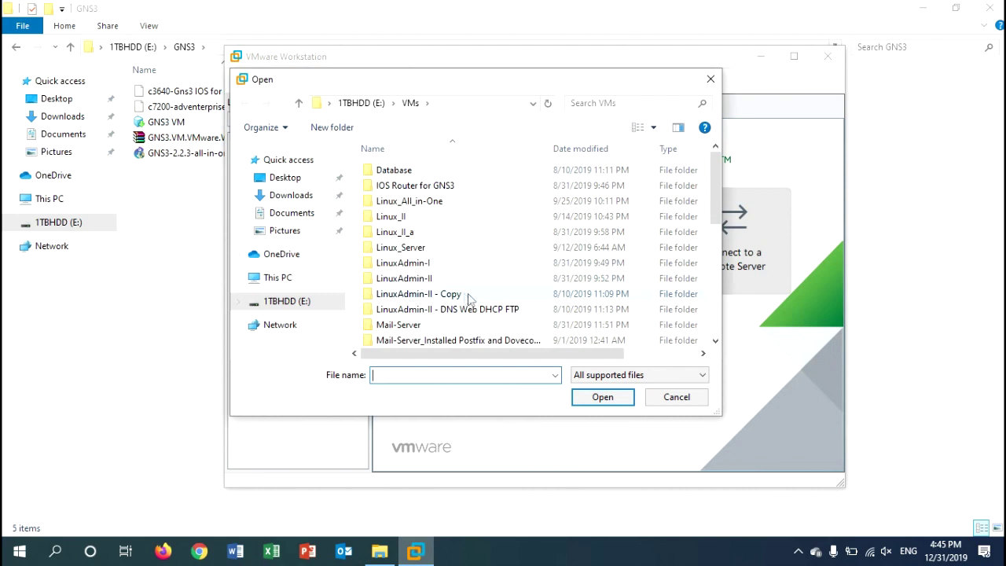
Select the GNS3 VM appliance in E:\GNS3 for import into C:\VMs\GNS3 VM.
mouse_move(714, 179)
mouse_down()
mouse_move(714, 223)
mouse_move(708, 171)
mouse_up()
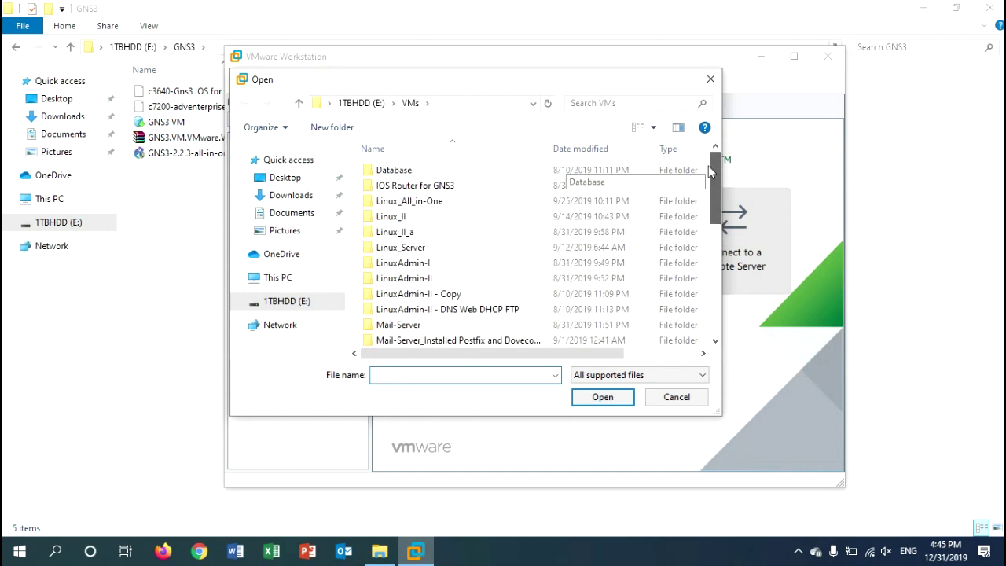
click(358, 103)
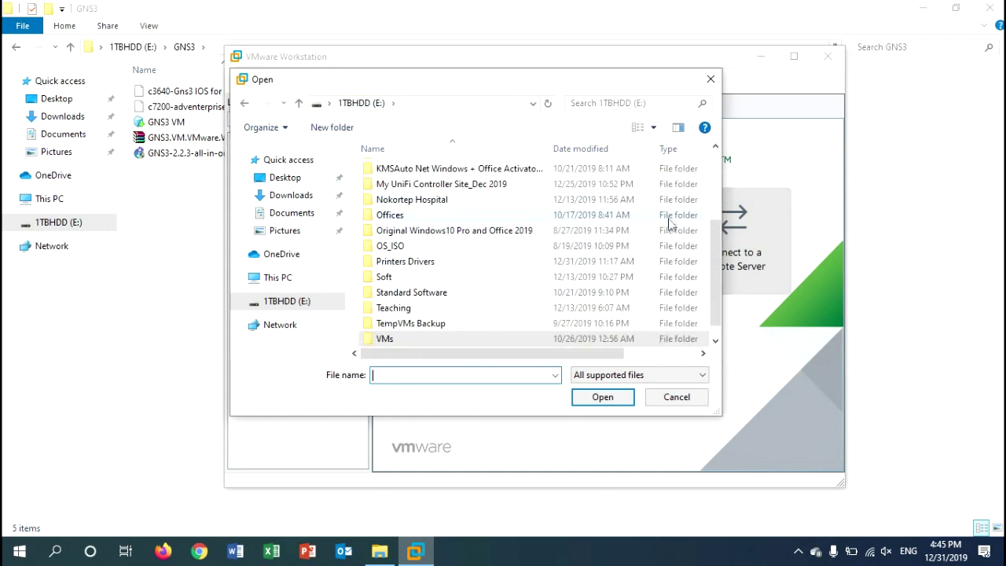
drag(713, 227, 714, 193)
double_click(382, 248)
click(397, 179)
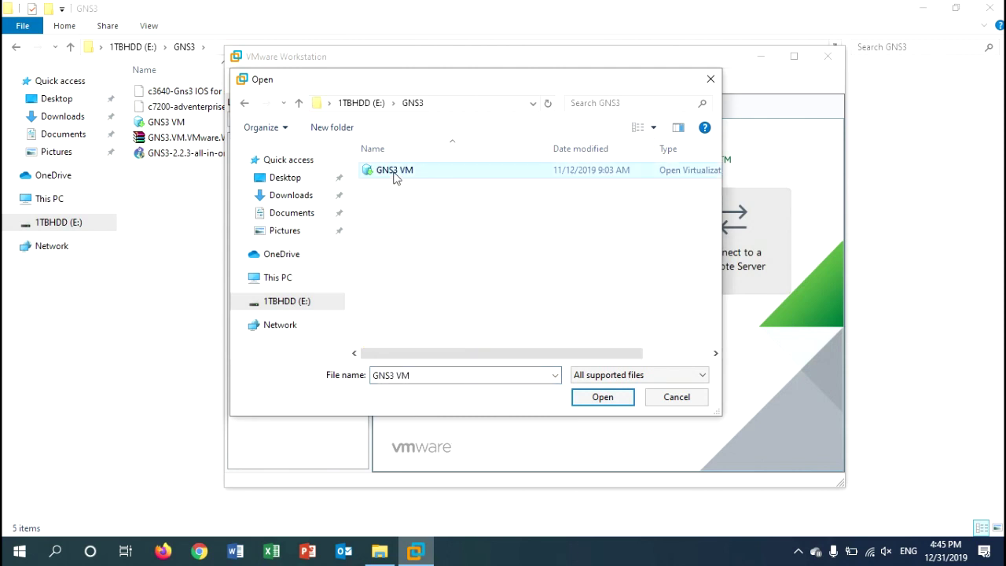
click(603, 397)
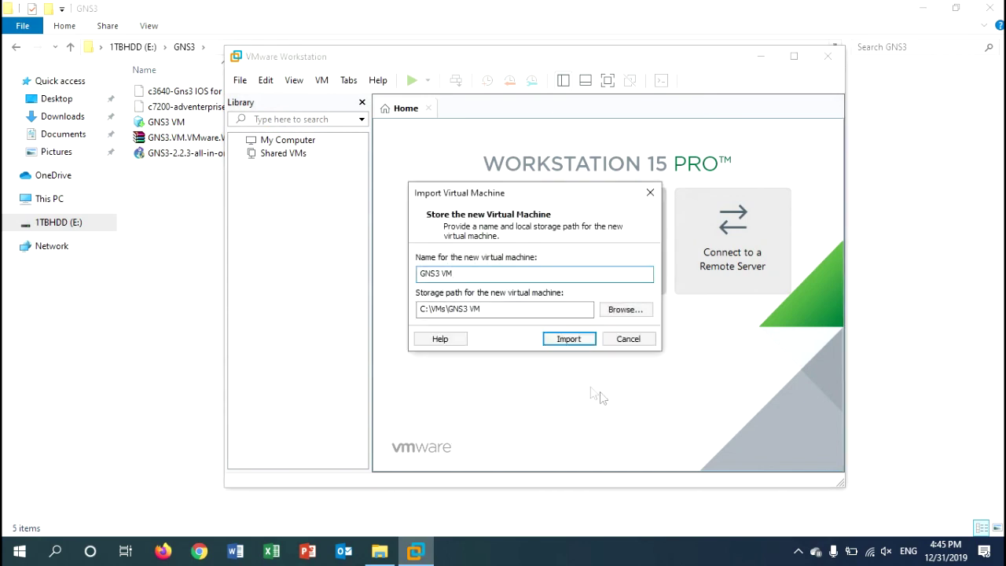
Import GNS3 VM into the VMware library, then minimize VMware Workstation.
click(577, 343)
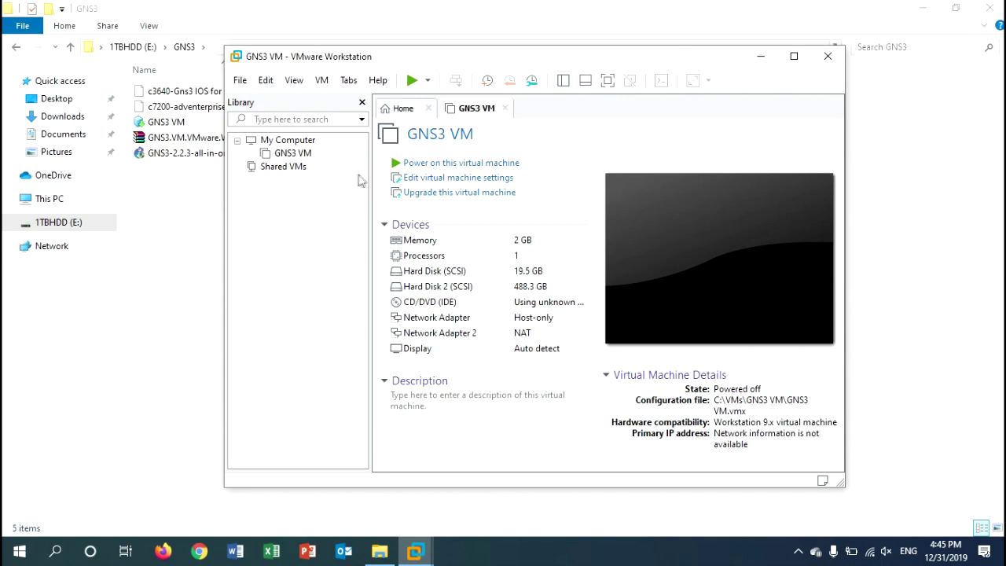
click(762, 58)
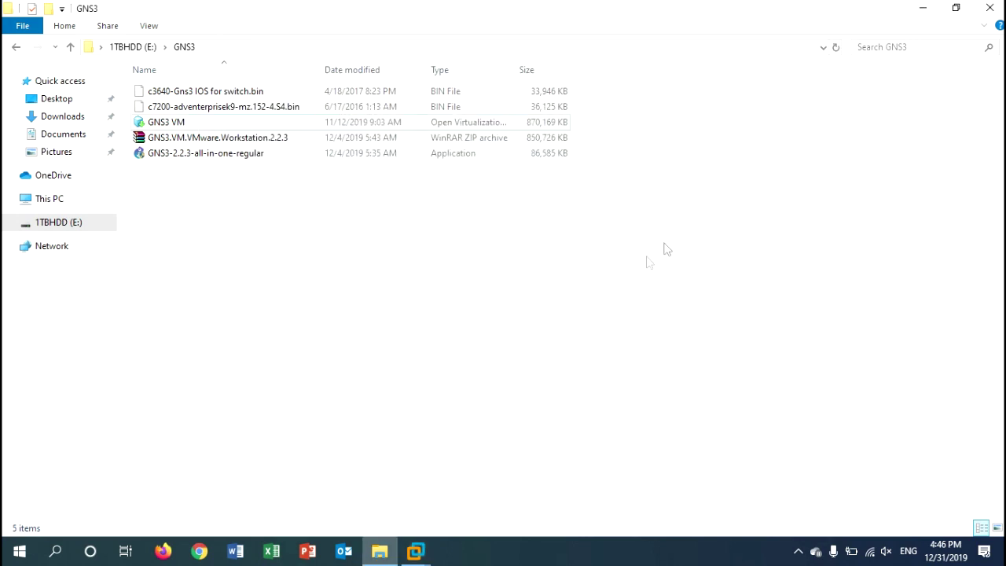
Run the GNS3-2.2.3-all-in-one-regular installer from the GNS3 folder.
click(172, 156)
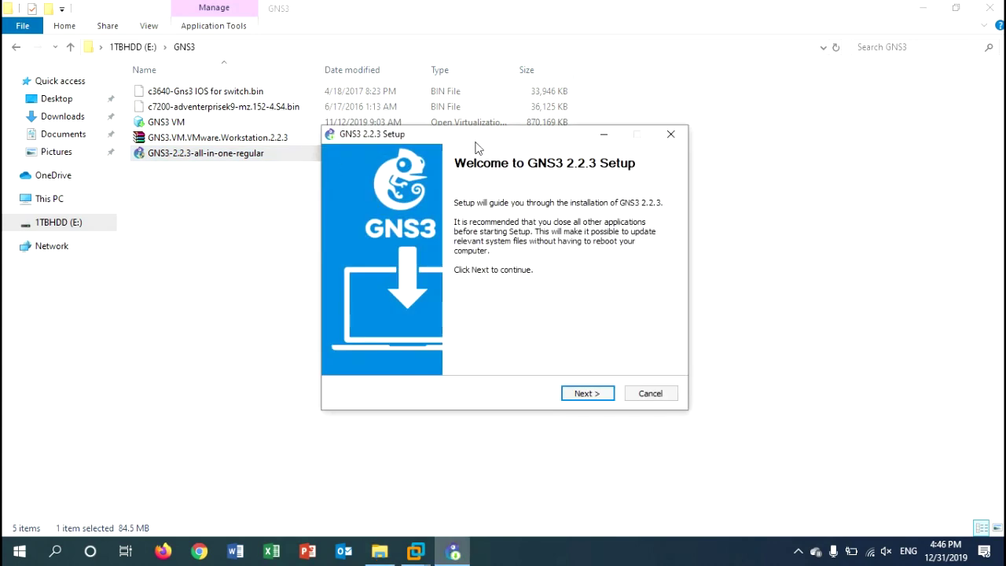
Accept the GNS3 licence agreement and keep GNS3 as the Start Menu folder.
click(591, 395)
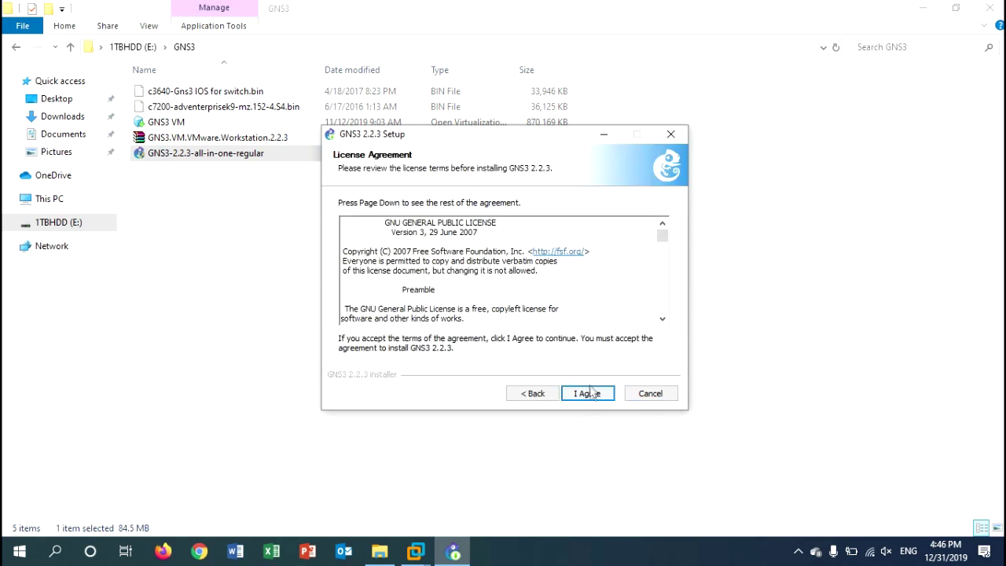
click(588, 394)
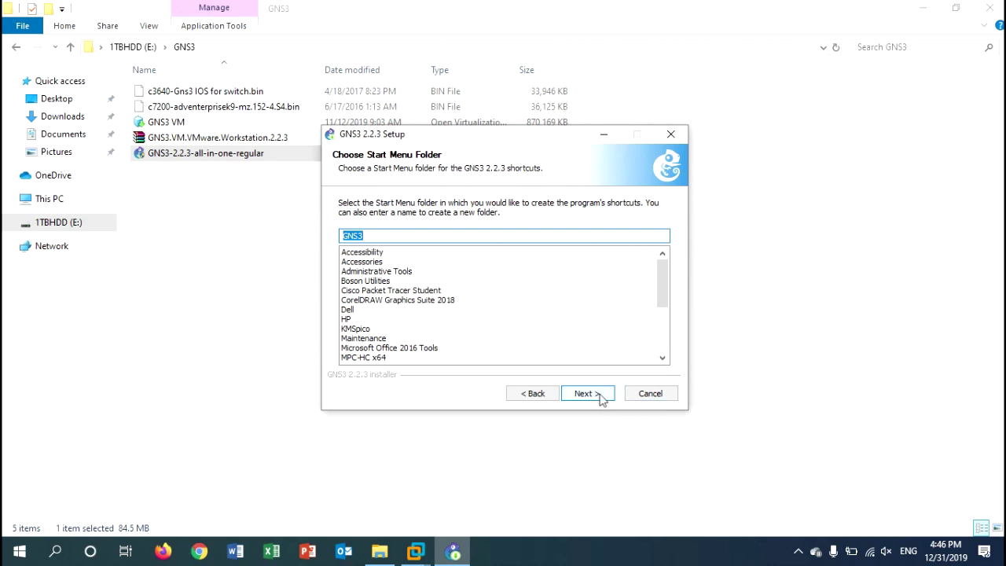
click(602, 395)
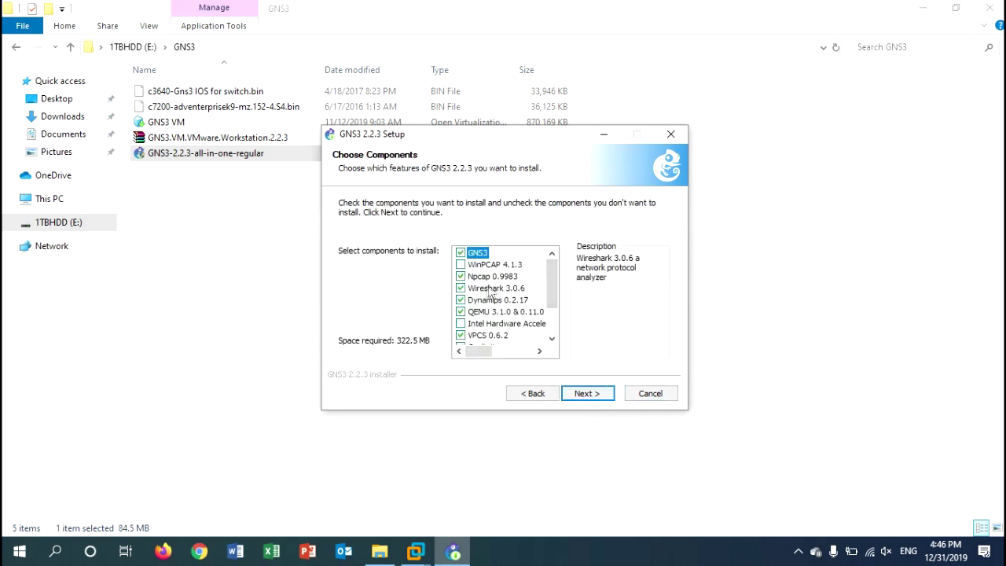
Exclude the Wireshark and Solar-PuTTY components from the GNS3 installation.
click(462, 289)
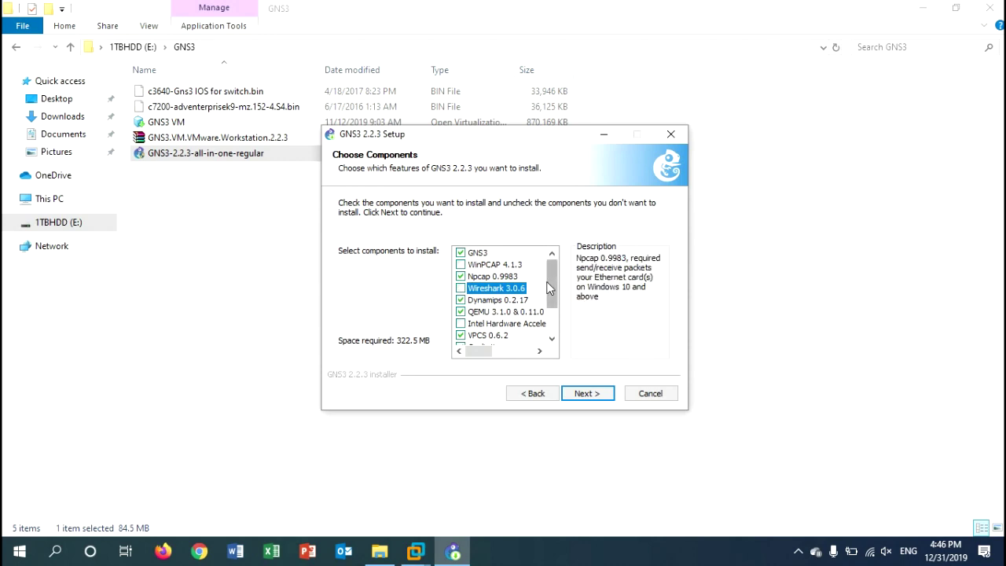
scroll(548, 328, down, 2)
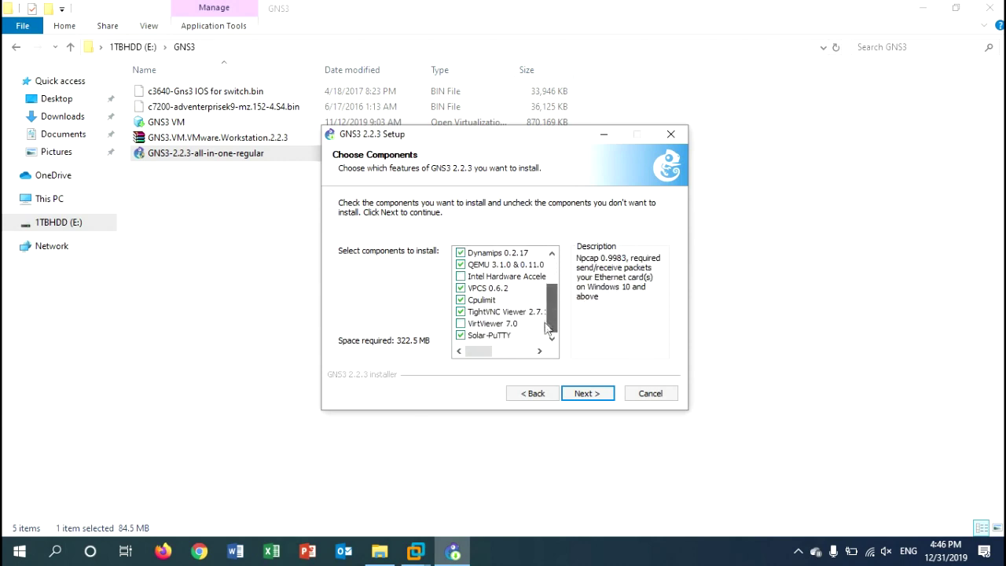
click(462, 336)
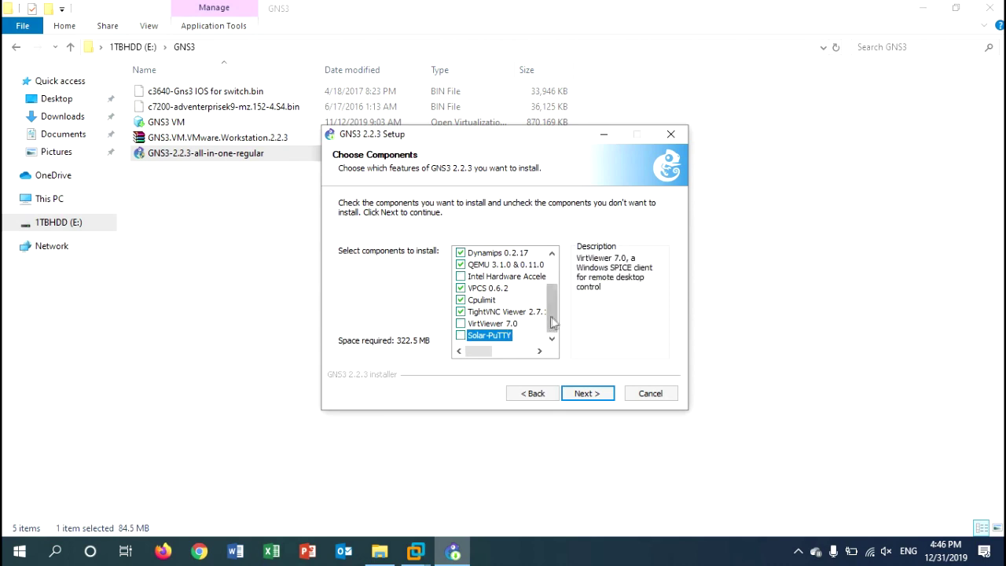
drag(555, 315, 554, 284)
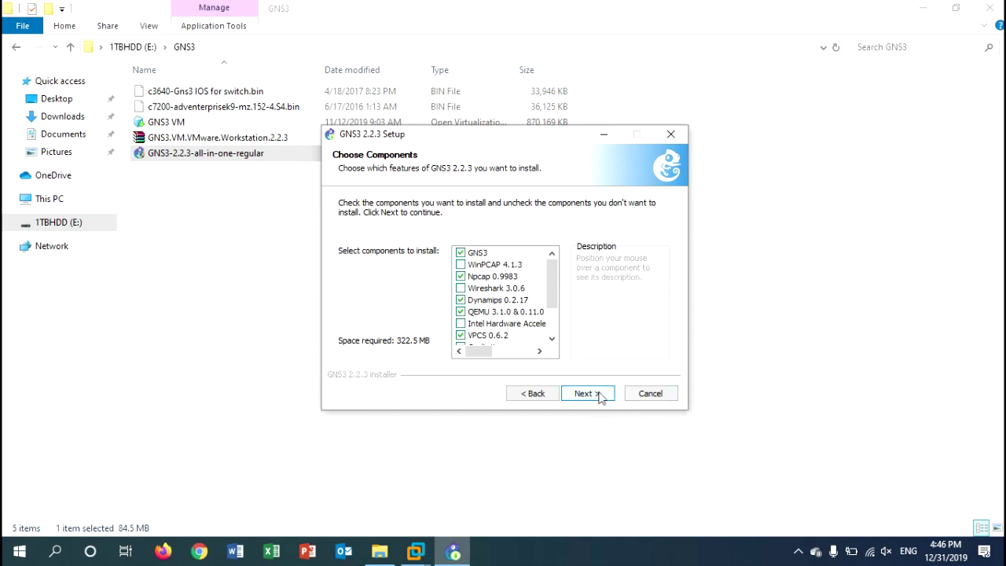
scroll(545, 303, down, 2)
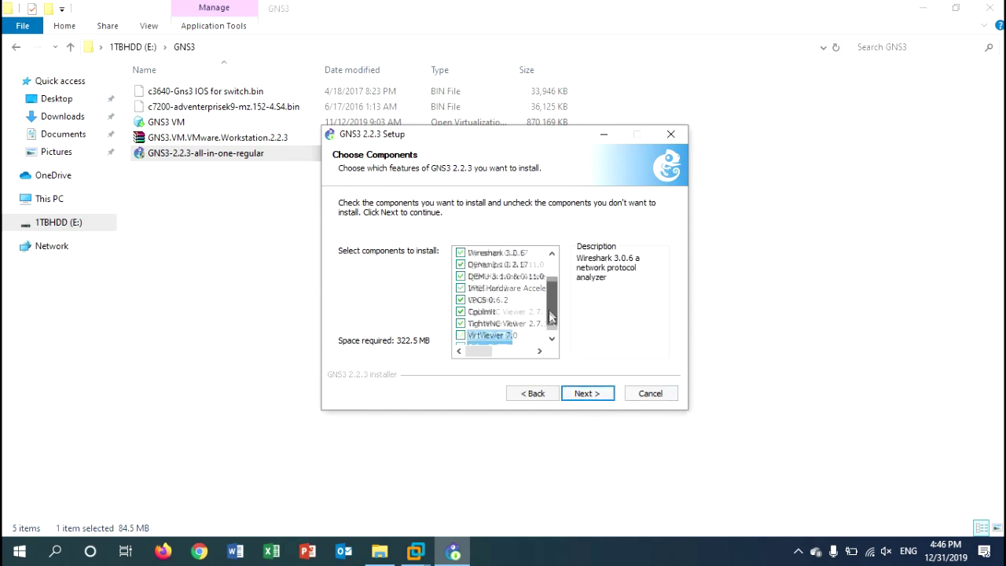
click(597, 397)
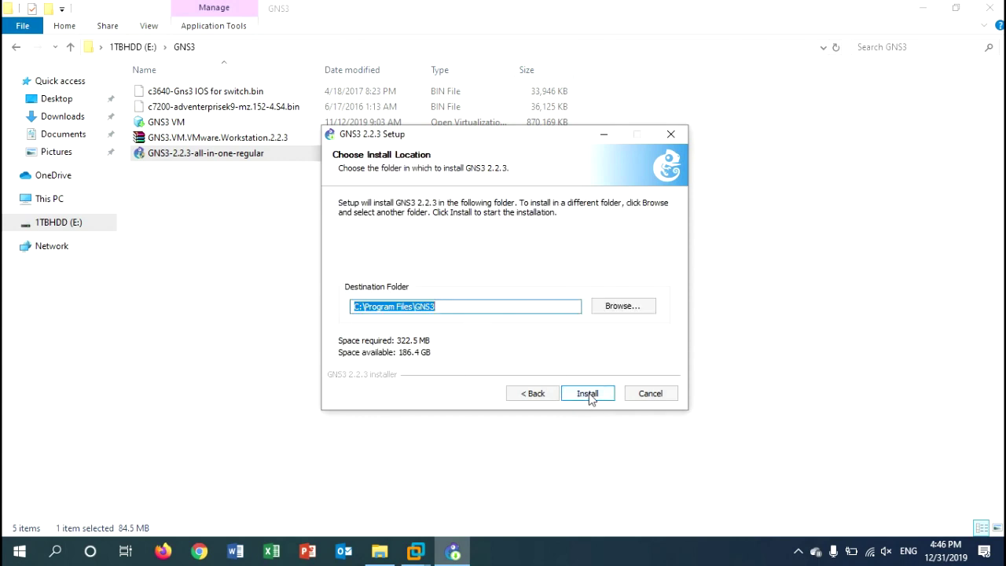
Install GNS3 into C:\Program Files\GNS3, including Npcap 0.9983 with default options.
click(589, 395)
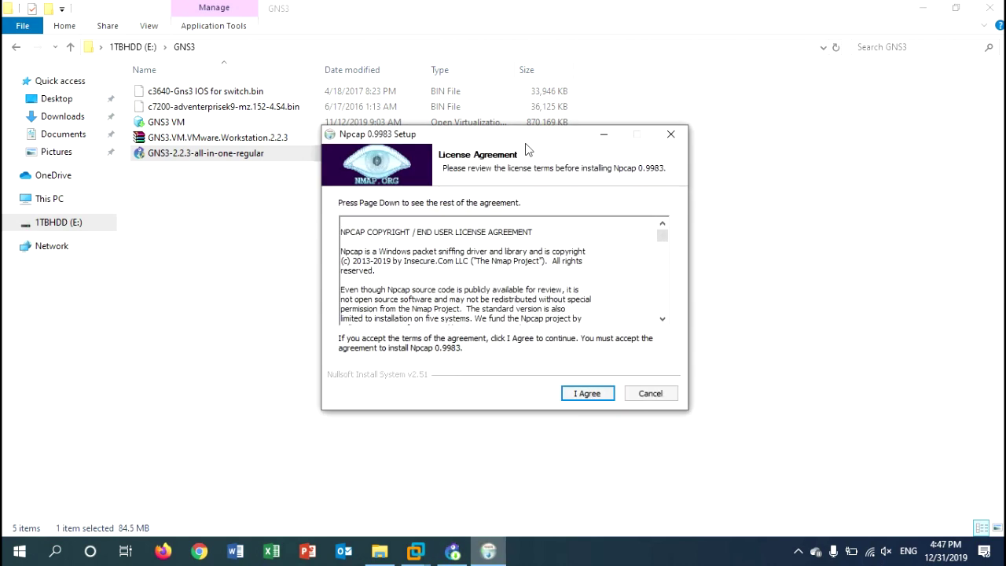
click(588, 393)
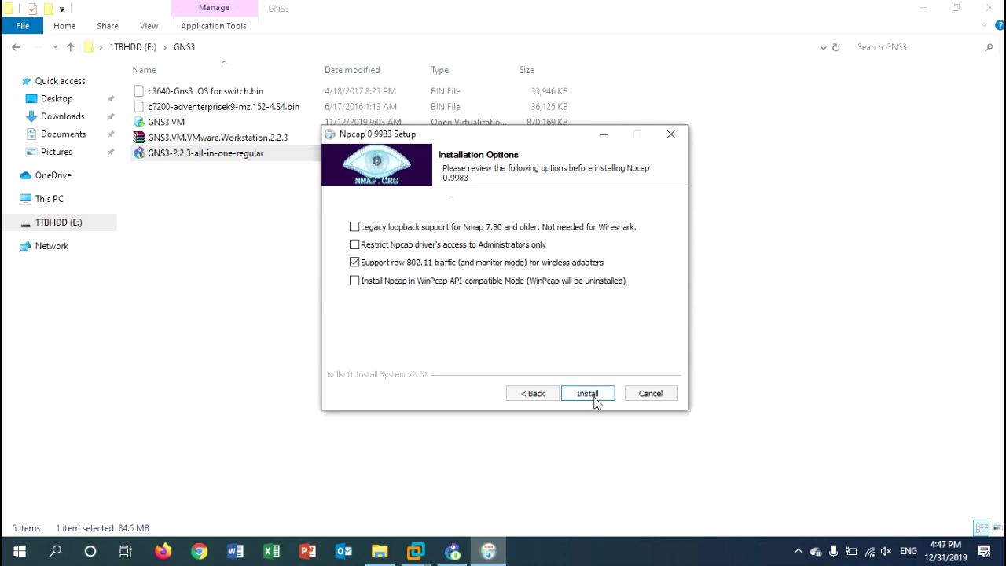
click(591, 395)
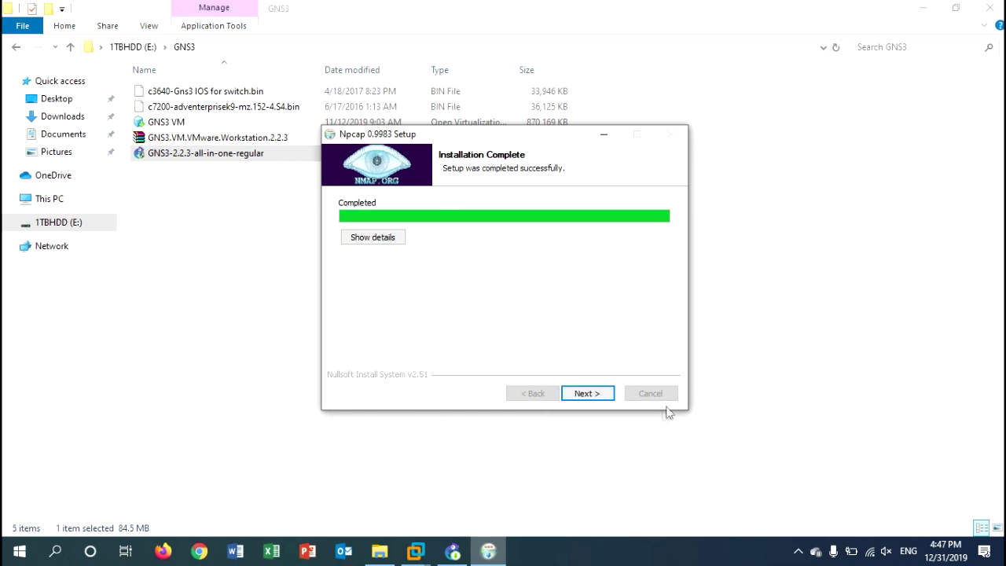
click(588, 393)
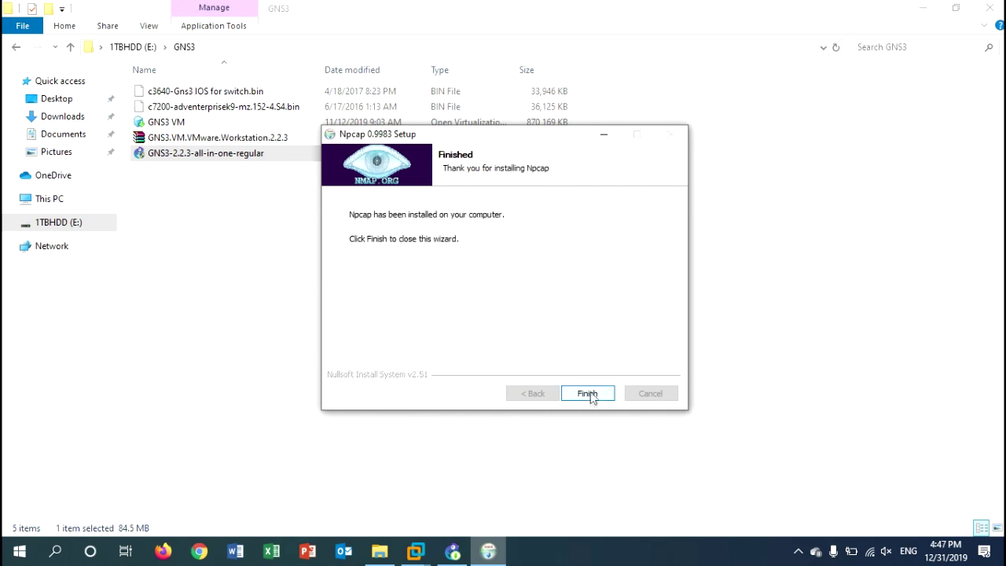
click(590, 394)
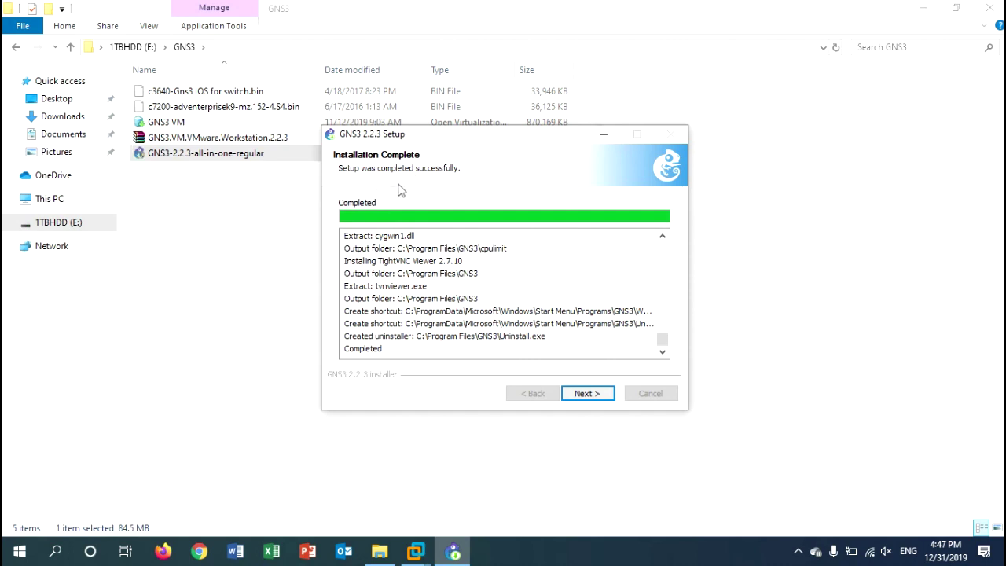
Finish GNS3 setup without the free Solarwinds toolset, leaving Start GNS3 checked.
click(596, 400)
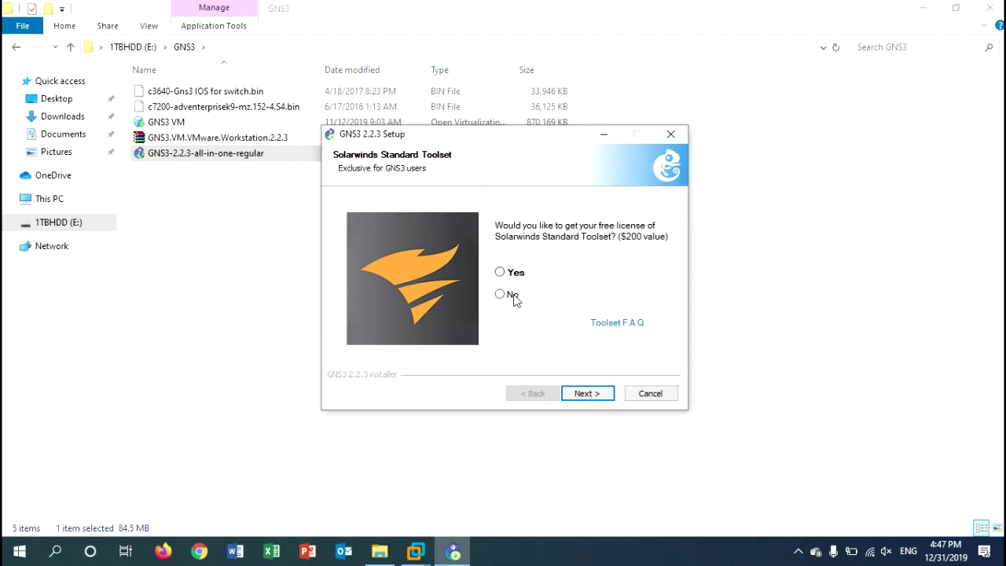
click(588, 393)
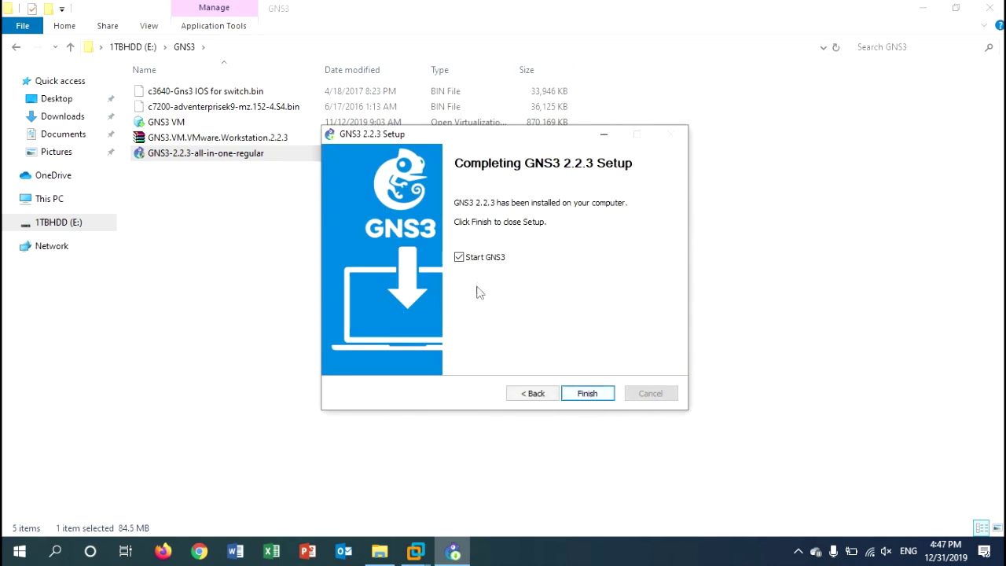
click(606, 398)
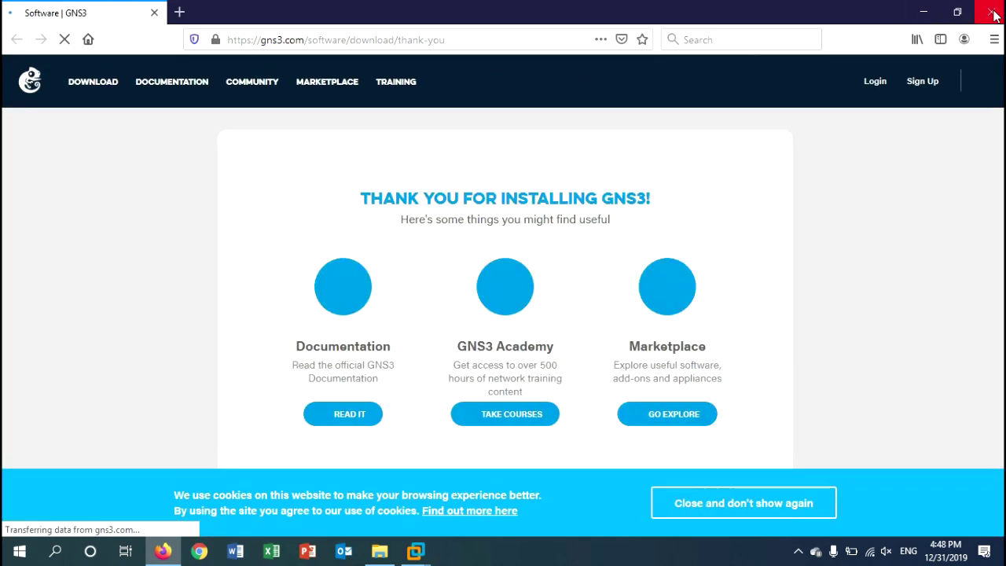
Close Firefox and the GNS3 folder window, then refresh the desktop so GNS3 starts up.
click(993, 14)
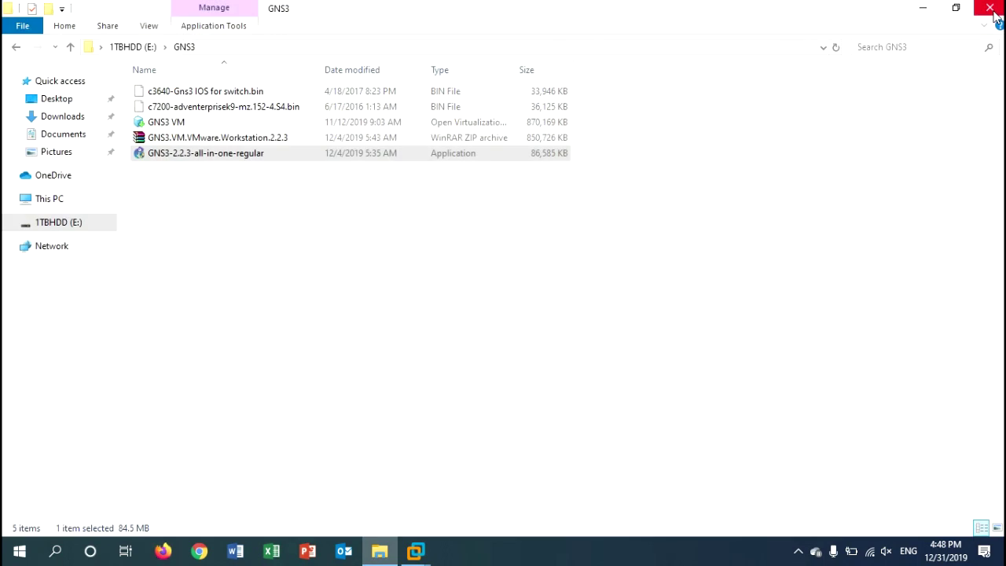
click(991, 9)
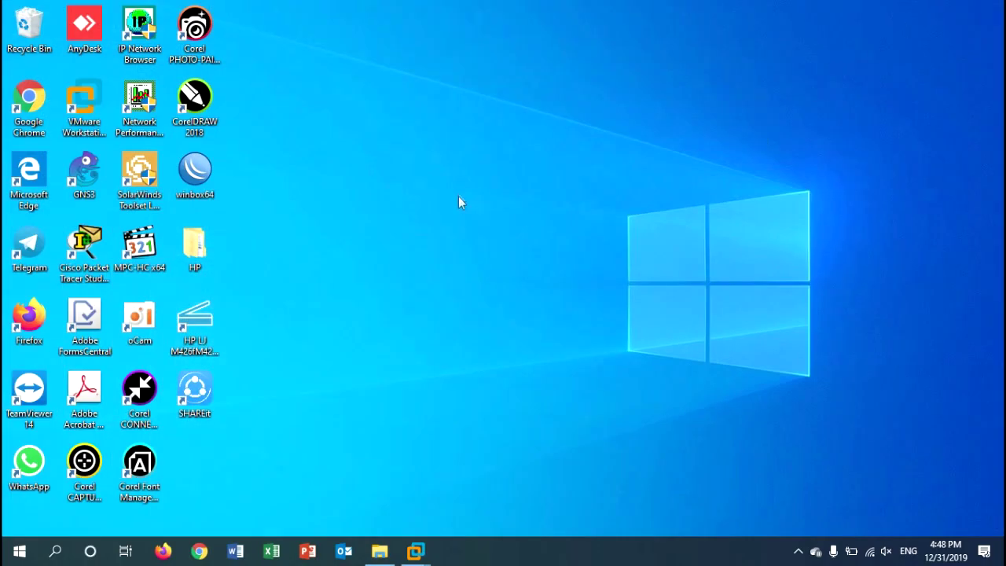
right_click(458, 196)
click(483, 231)
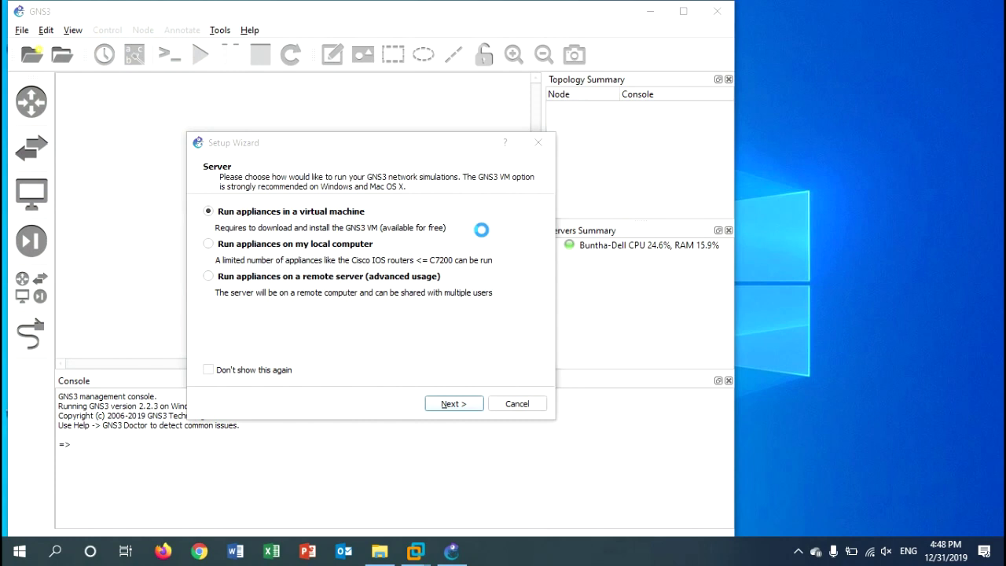
Reposition the Setup Wizard, check the VMware windows, and keep 'Run appliances in a virtual machine'.
drag(254, 150, 333, 132)
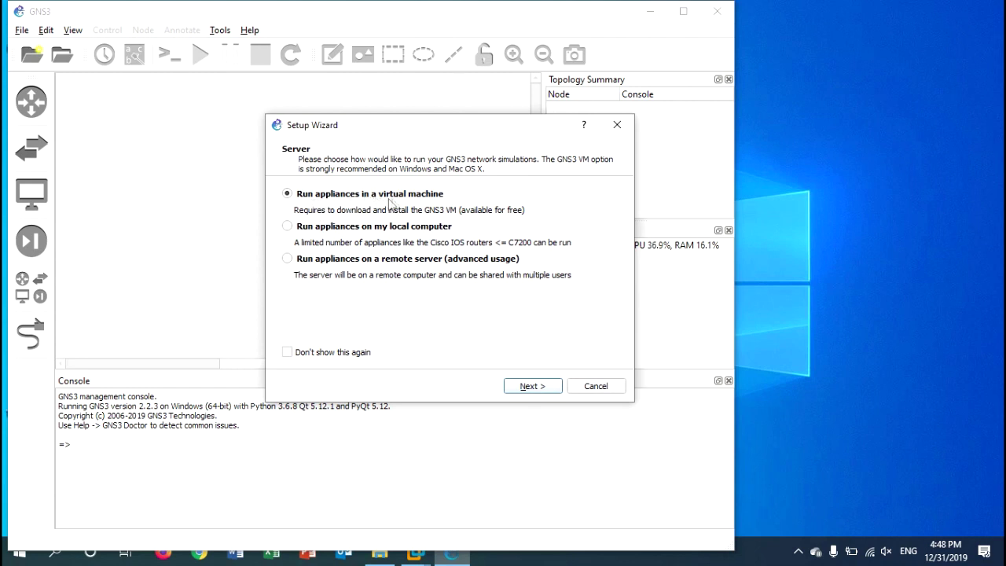
click(415, 553)
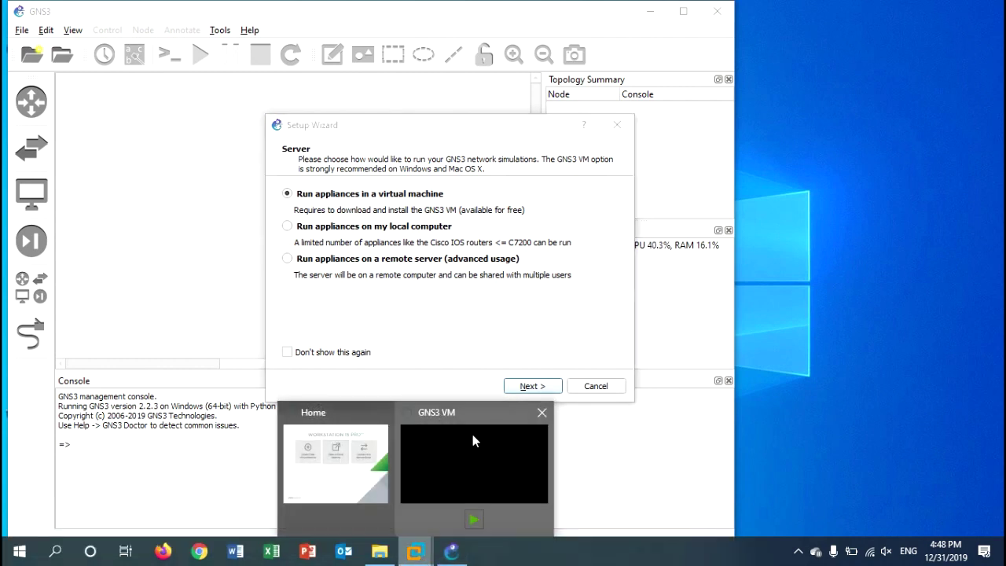
click(463, 219)
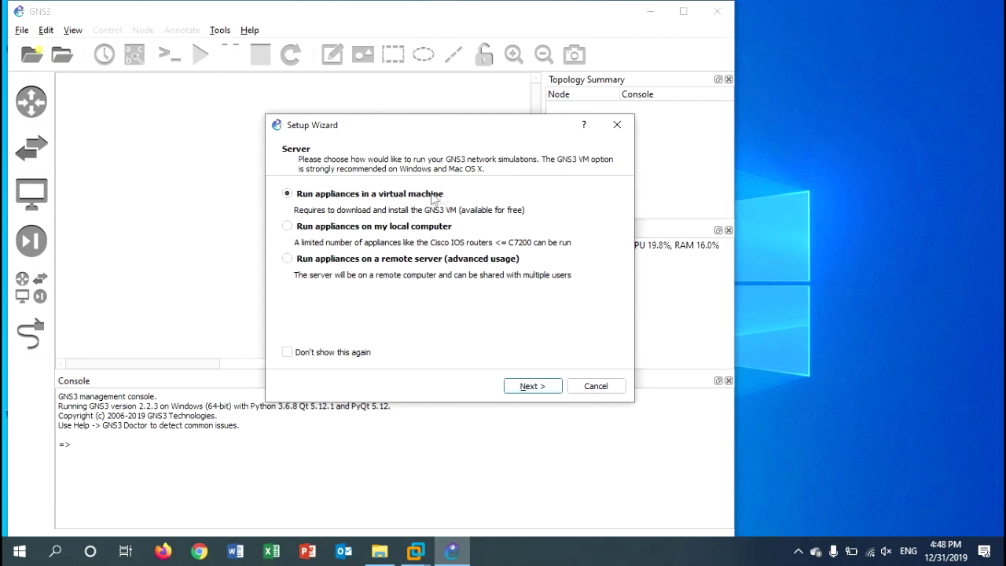
click(532, 386)
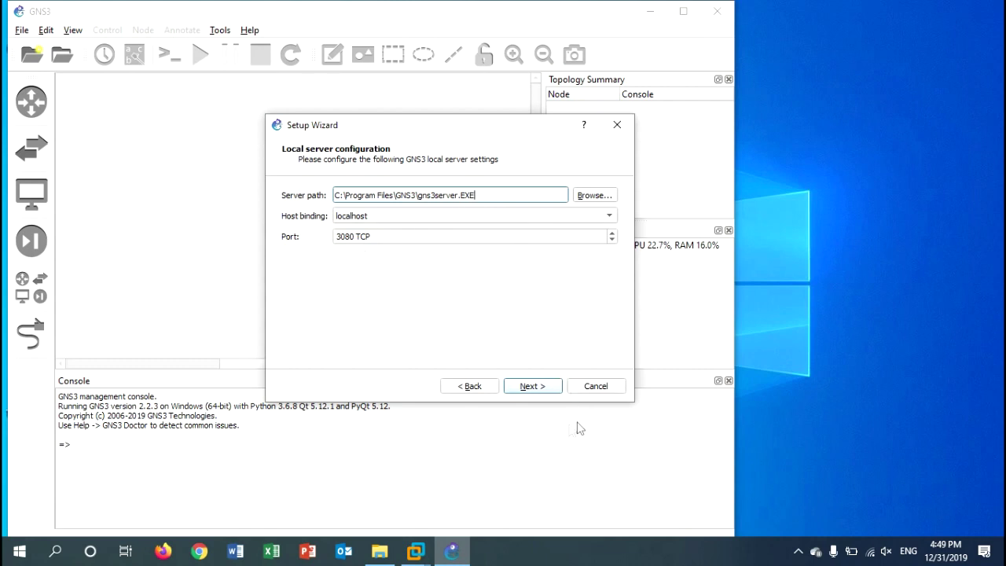
Accept the local server settings and the GNS3 VM defaults (VMware, 1 vCPU, 2048 MB RAM).
click(532, 386)
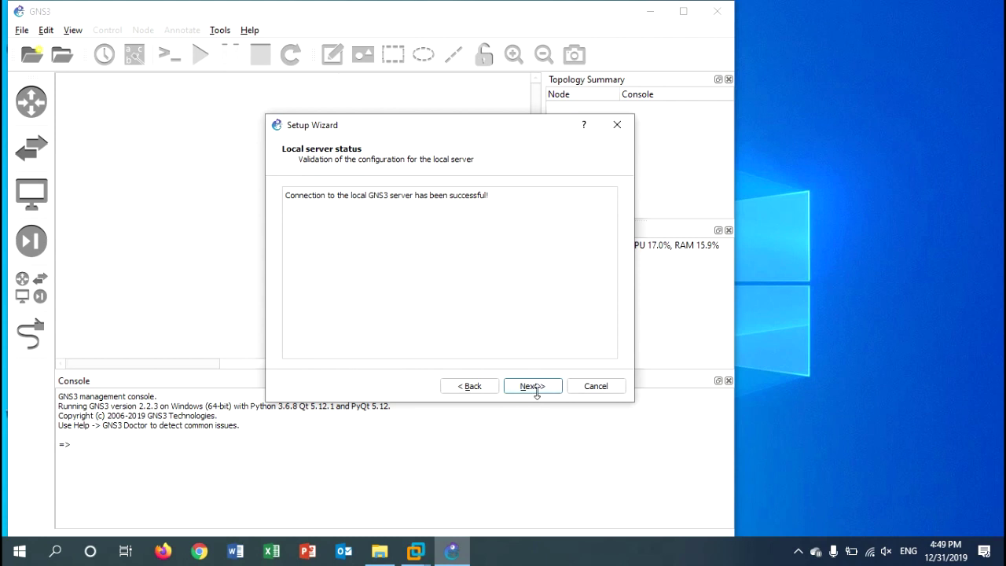
click(537, 386)
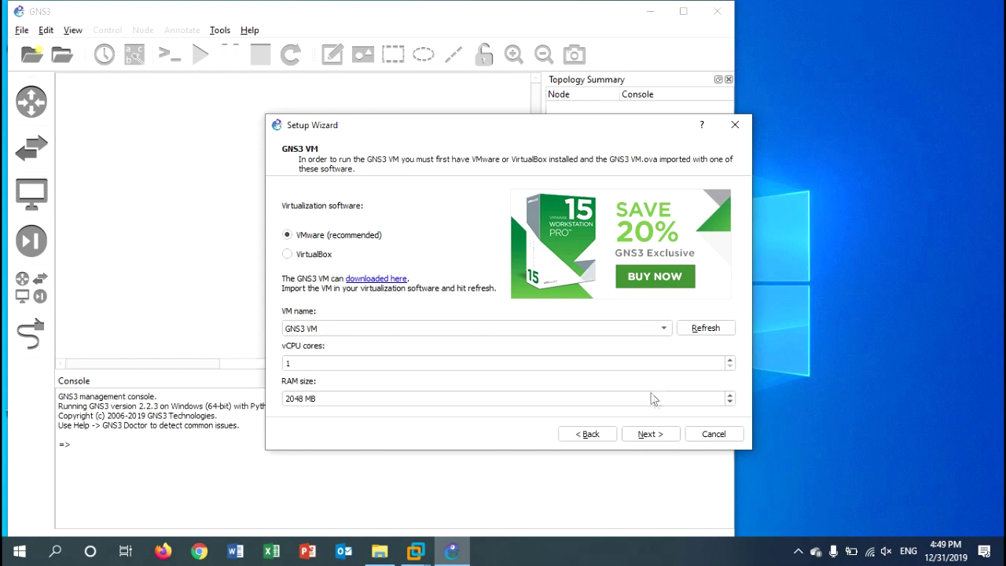
click(647, 439)
click(647, 437)
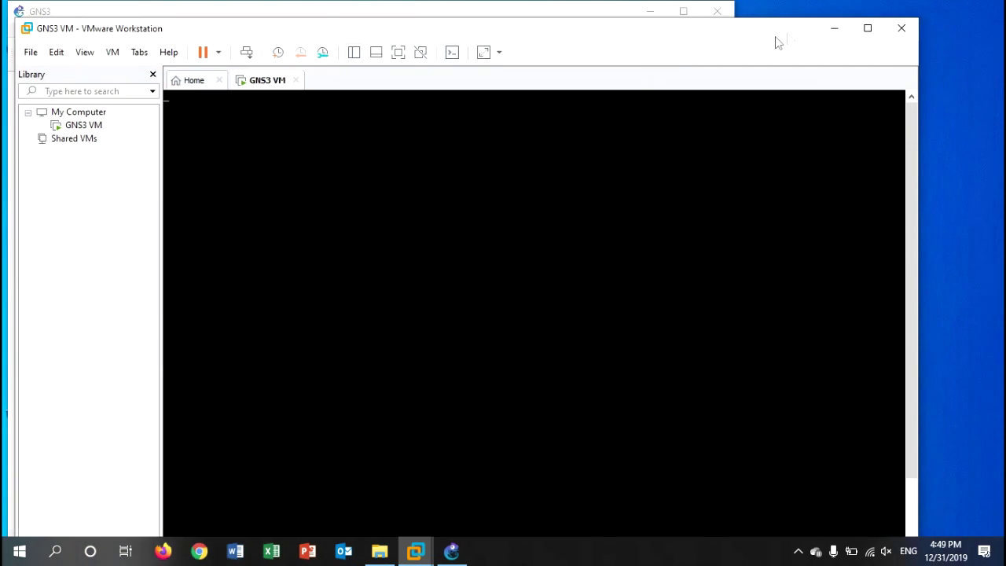
Watch the GNS3 VM boot in VMware Workstation, minimize it, and close the wizard summary.
click(836, 28)
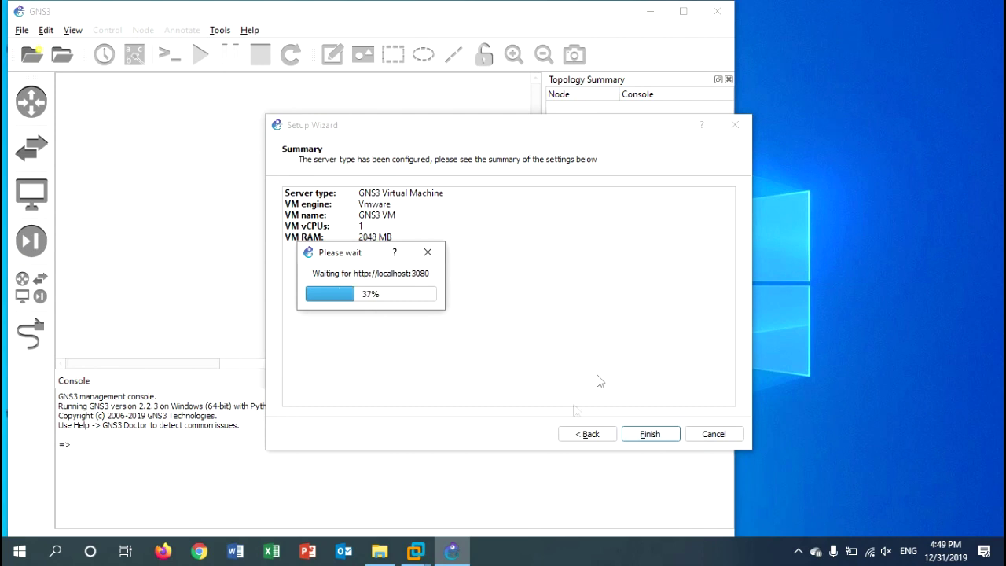
mouse_move(428, 555)
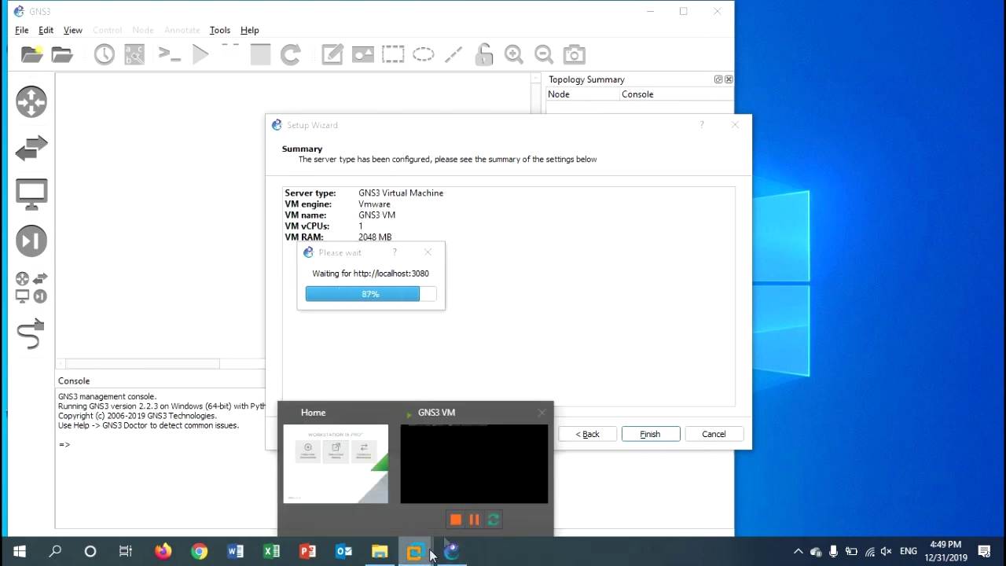
click(503, 442)
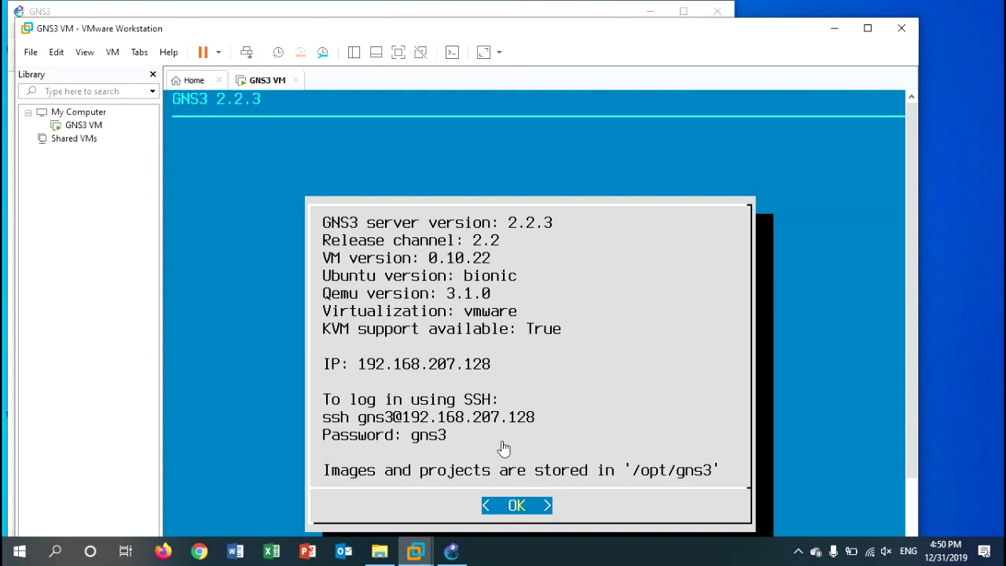
click(834, 30)
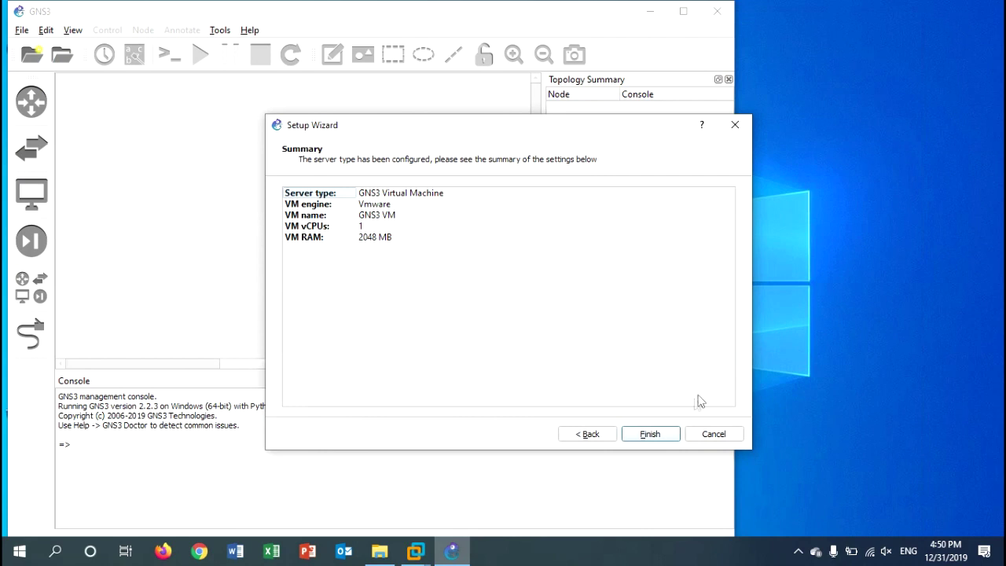
click(651, 434)
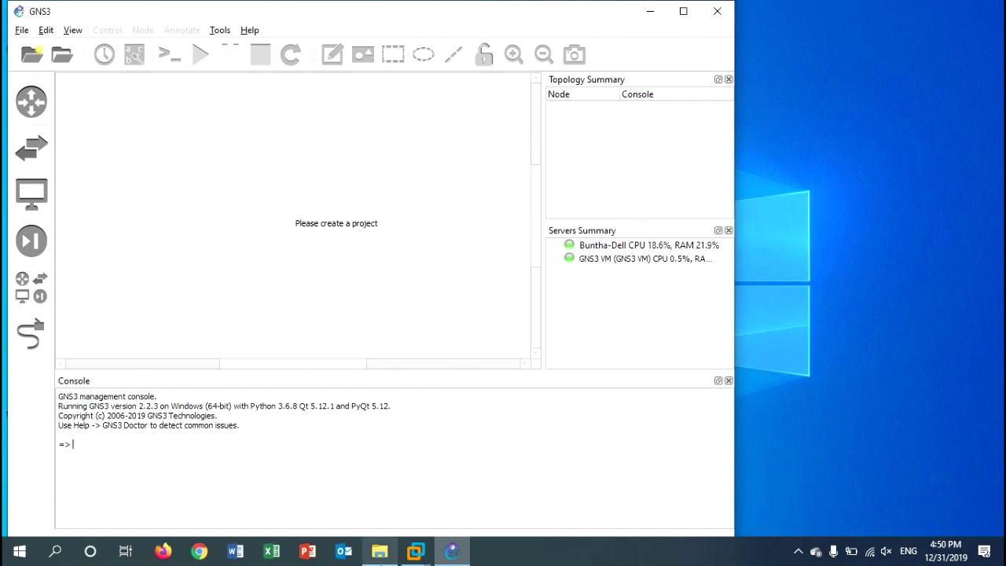
Locate the c7200 .bin image in E:\GNS3, then bring GNS3 back to the front maximized.
click(380, 551)
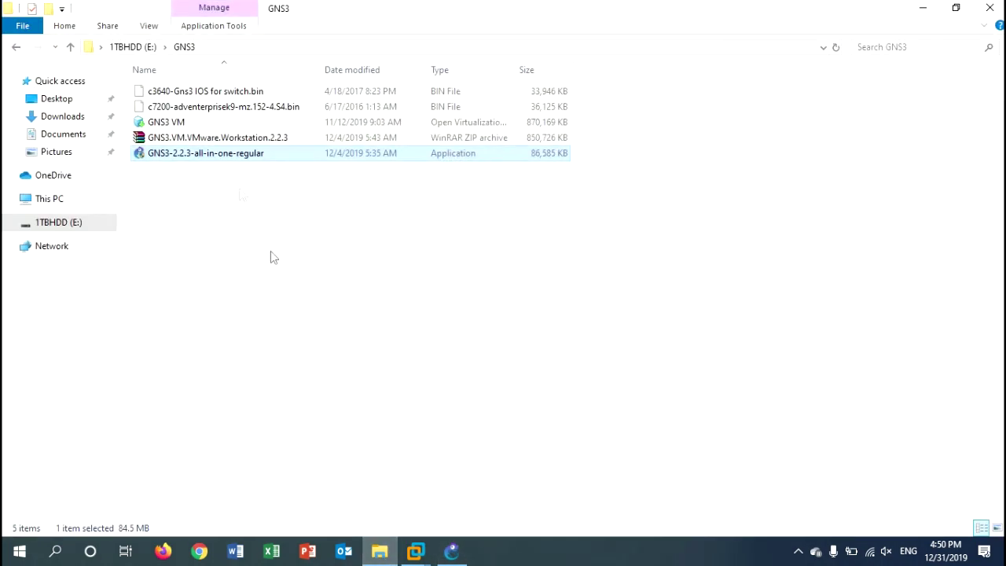
click(174, 111)
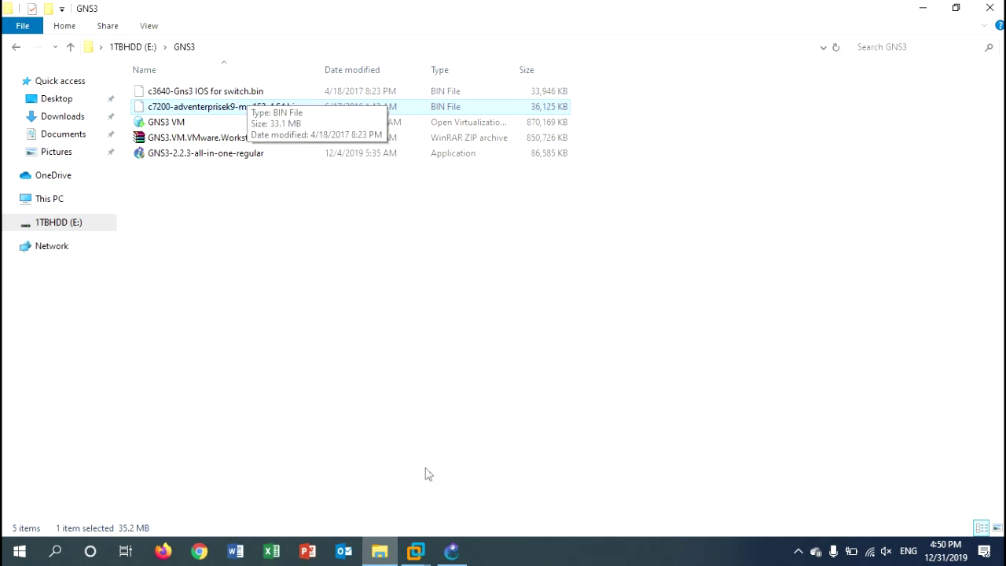
click(448, 552)
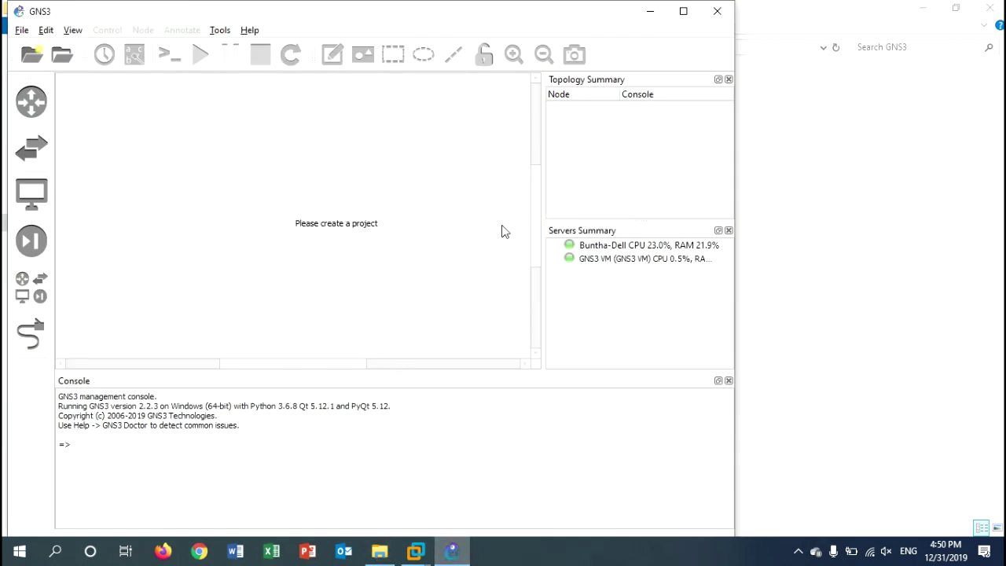
click(683, 11)
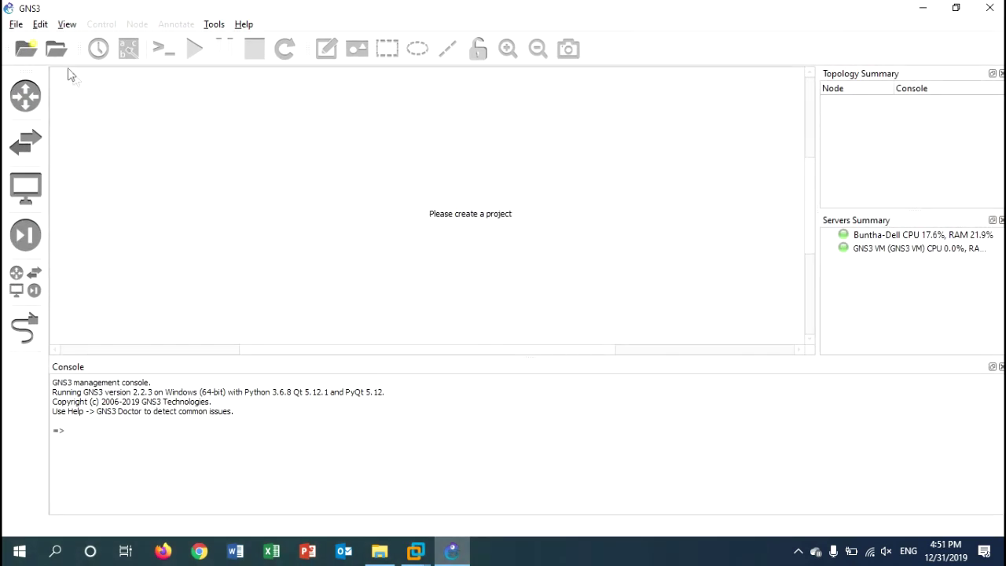
Start a new Dynamips IOS router template in Preferences, set to run on the GNS3 VM.
click(40, 25)
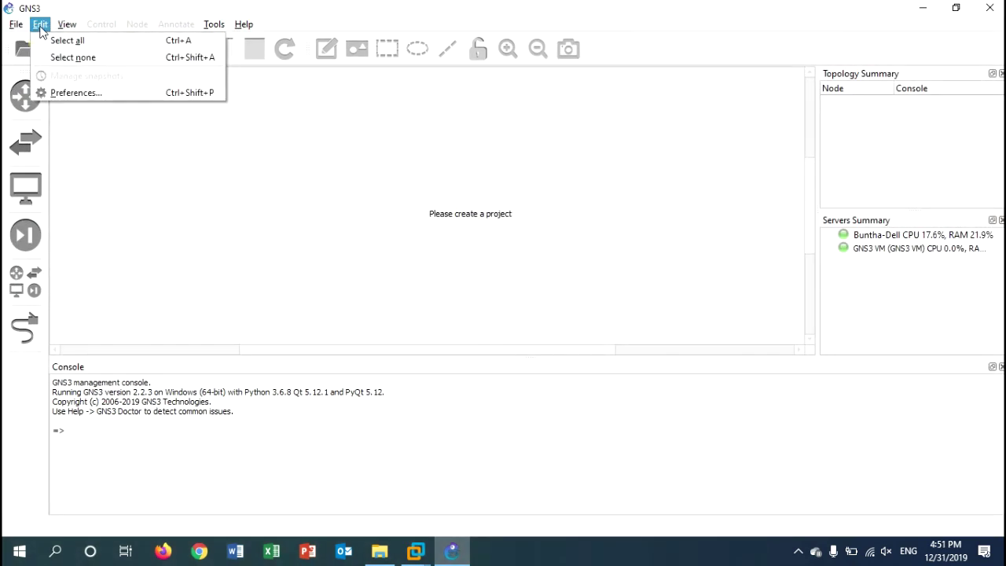
click(94, 92)
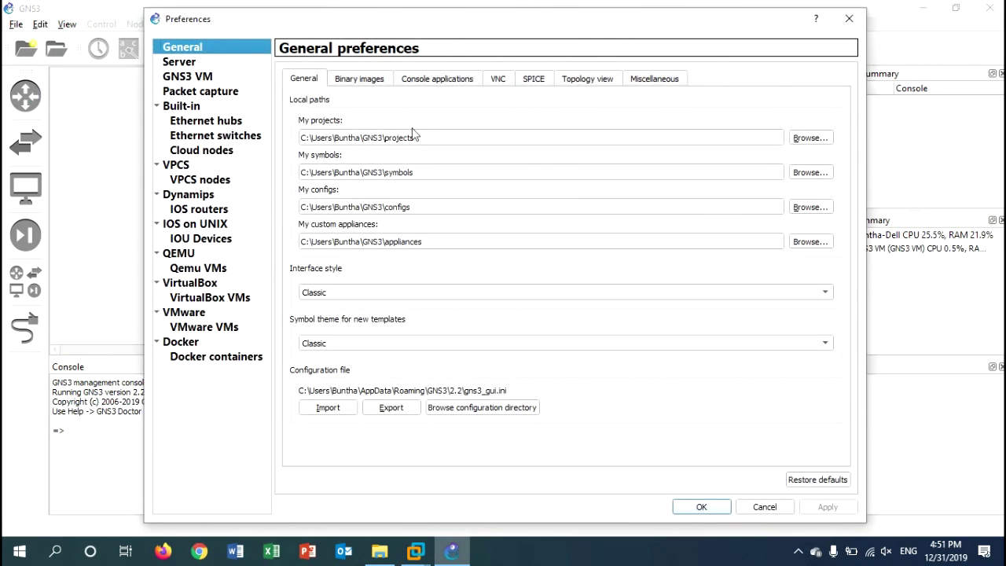
click(185, 198)
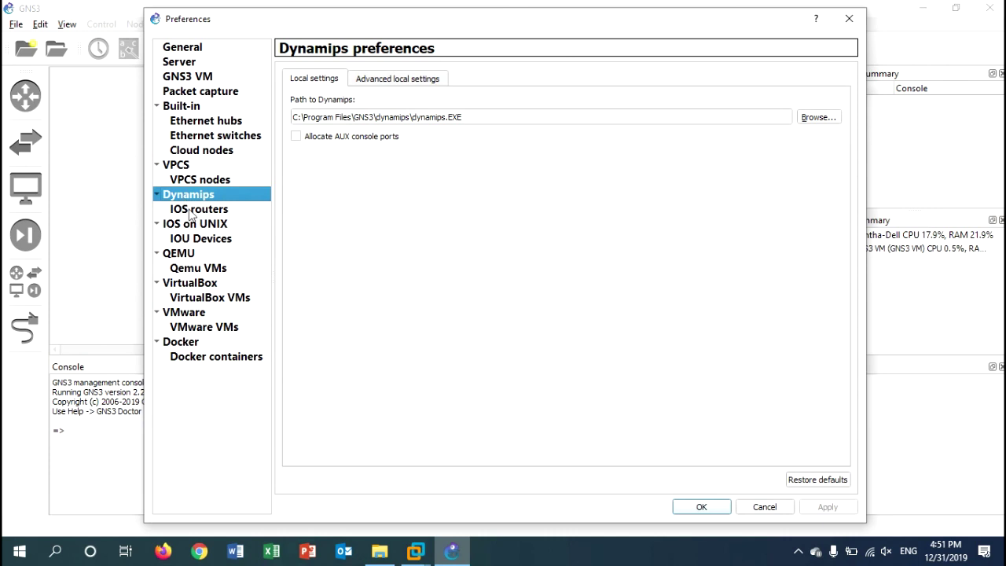
click(191, 214)
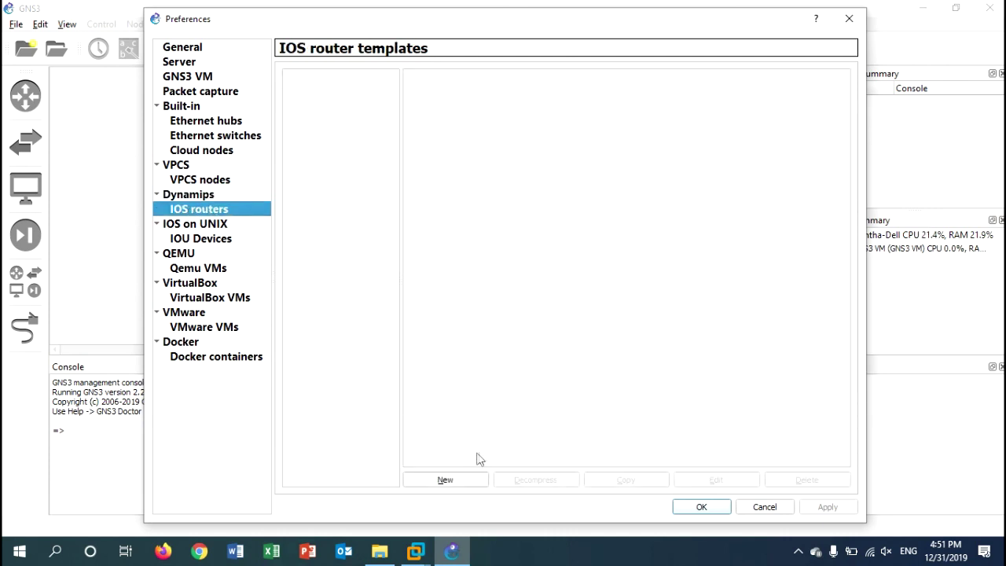
click(446, 480)
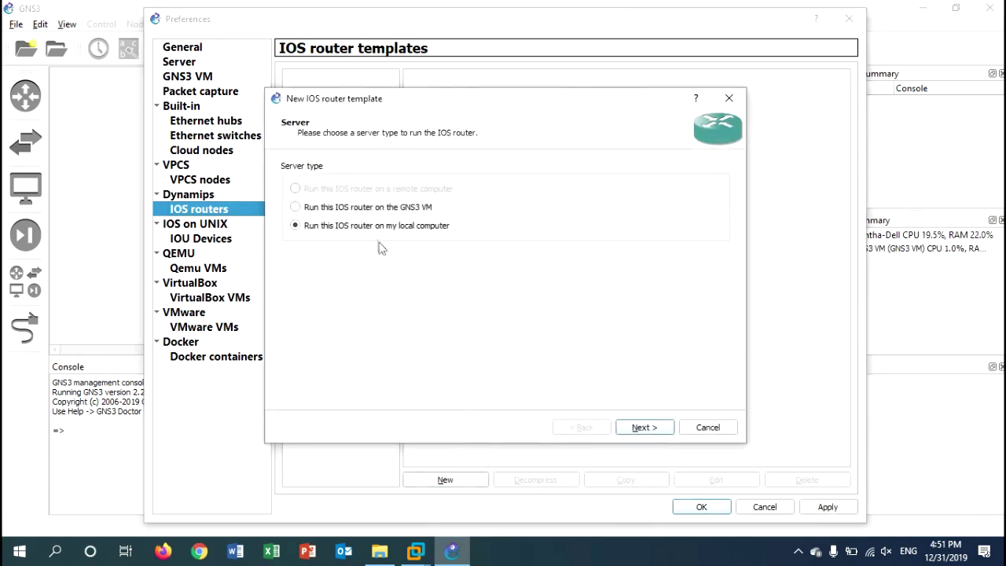
click(380, 210)
click(642, 428)
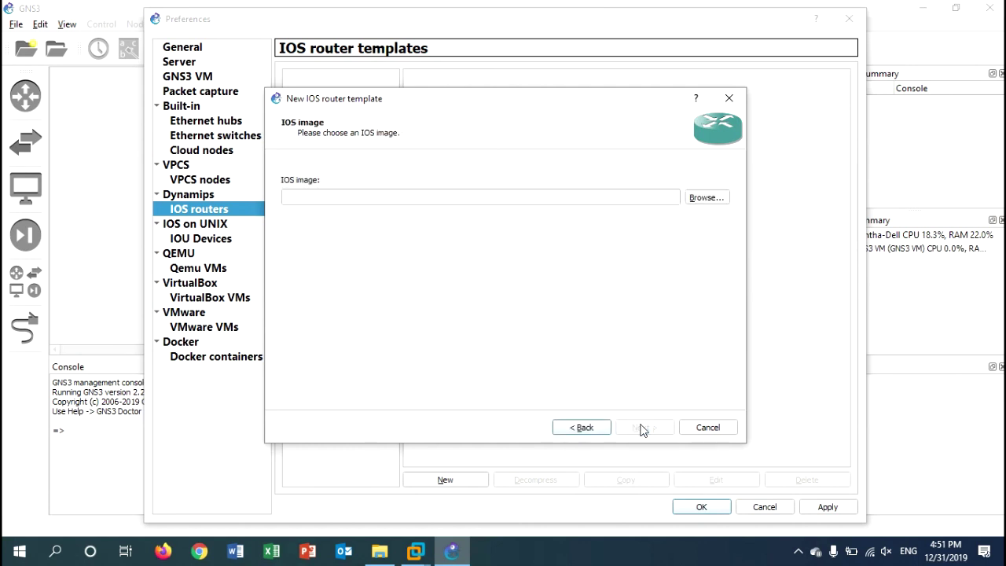
Select the c7200 .bin image from E:\GNS3 and agree to decompress it.
click(710, 198)
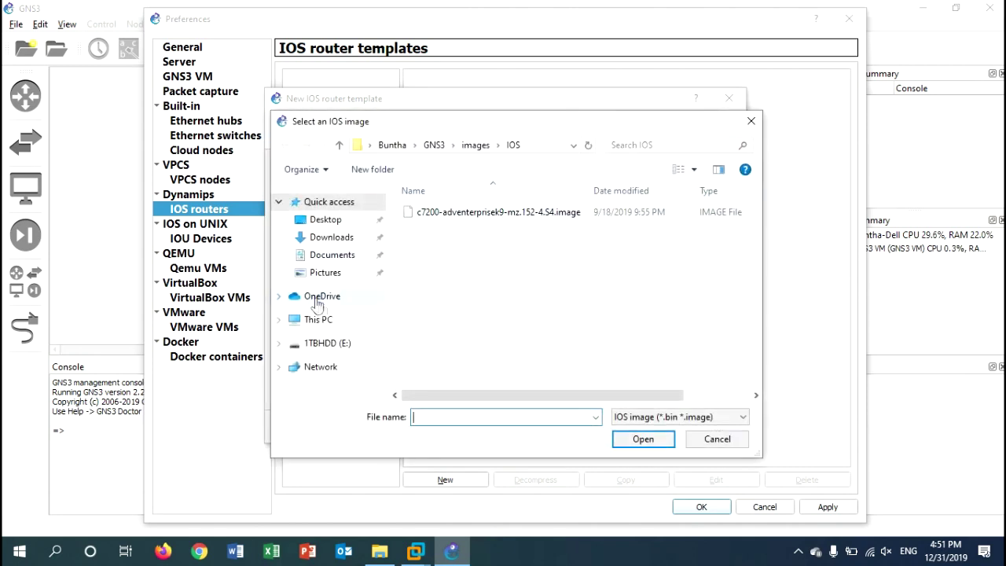
click(340, 344)
double_click(436, 309)
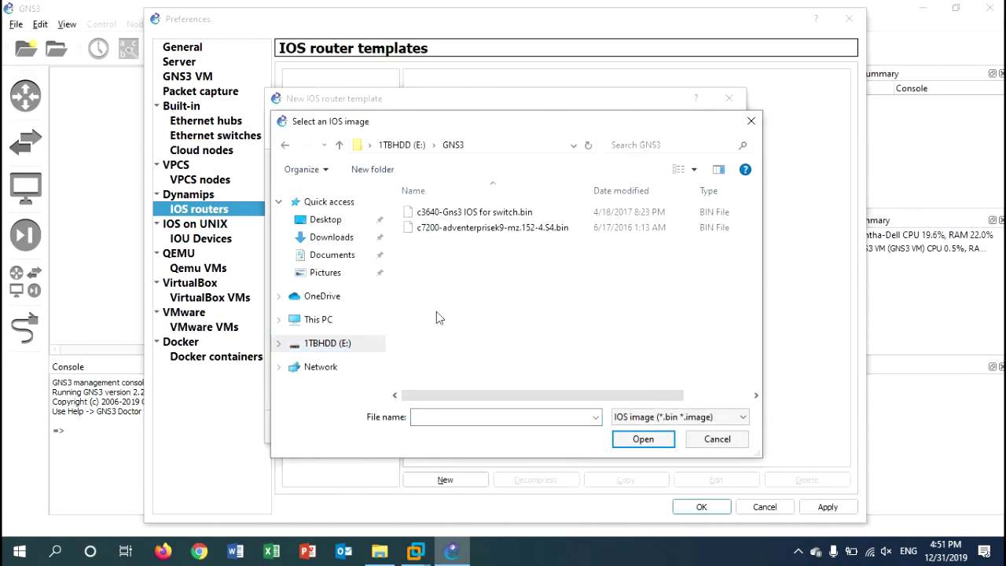
click(477, 228)
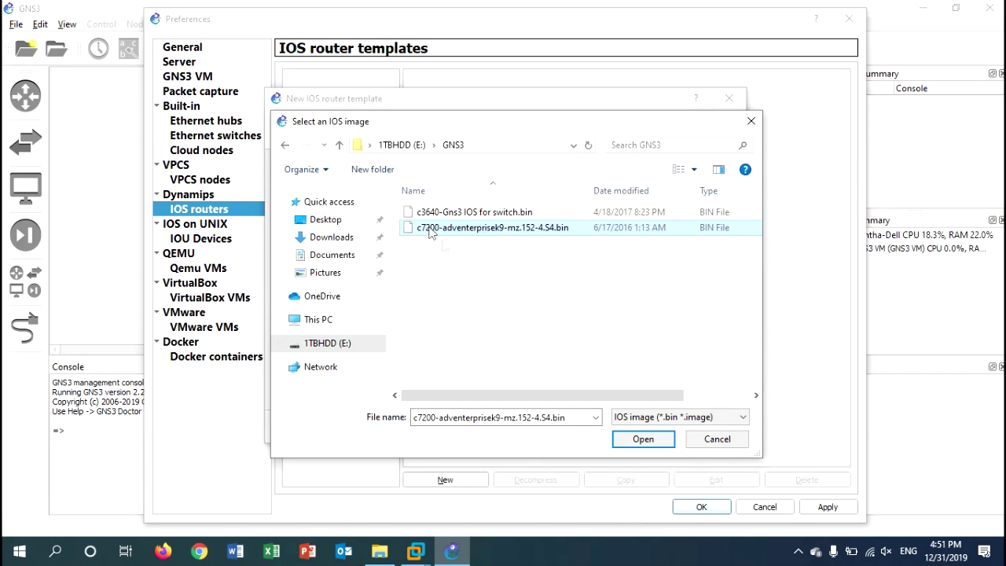
click(647, 443)
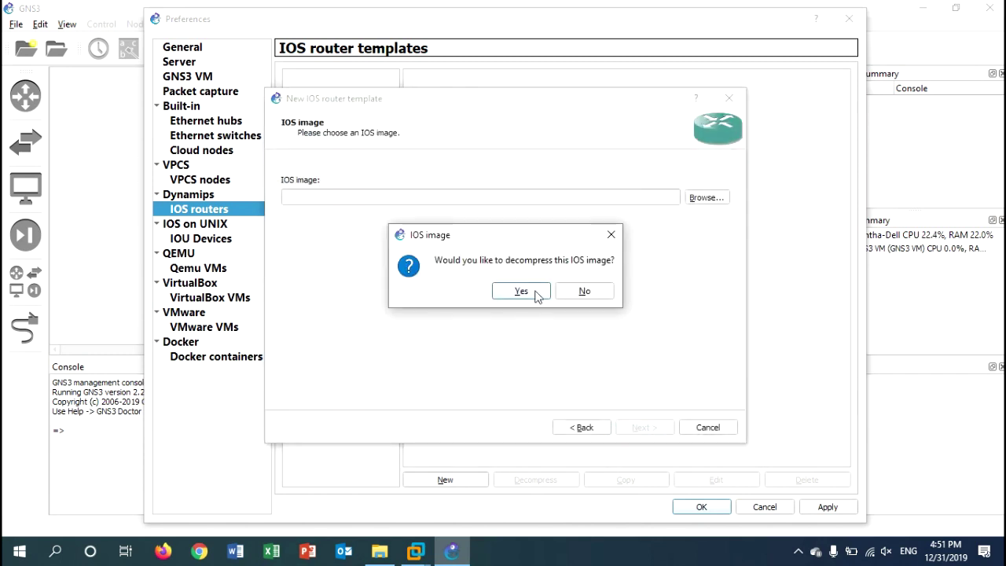
click(538, 296)
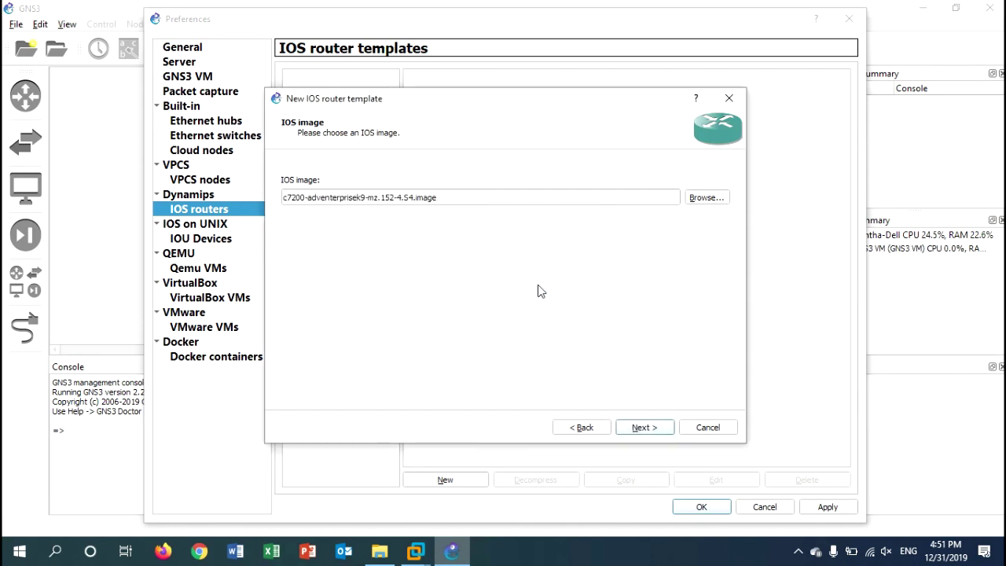
Upload the image to the VM, keeping name c7200 and 512 MiB RAM.
click(644, 426)
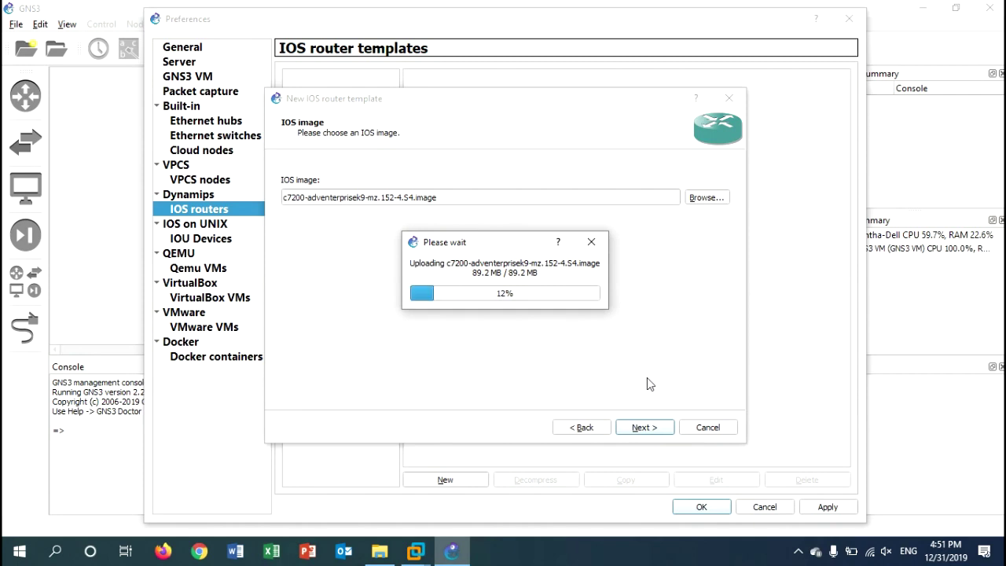
click(644, 430)
click(644, 428)
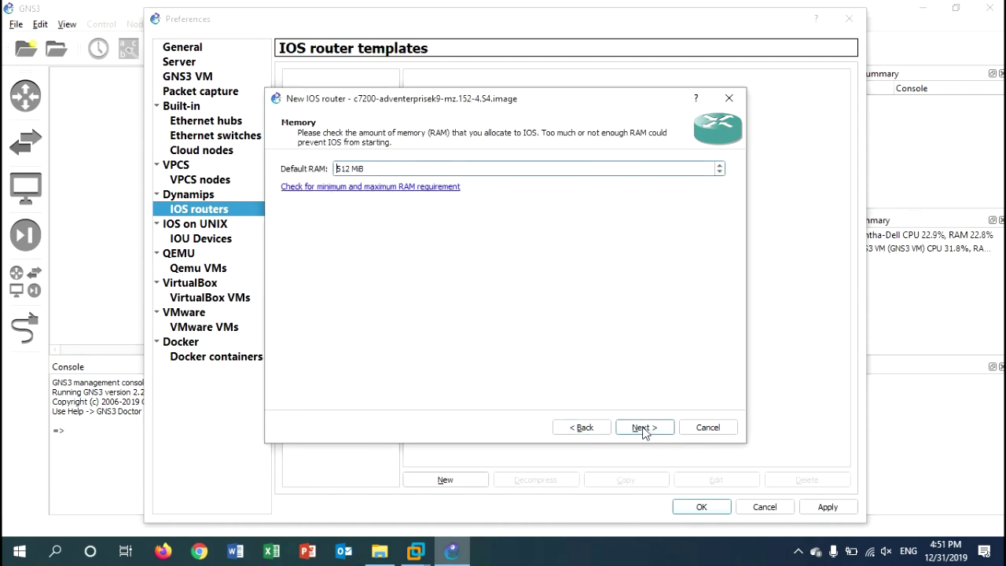
click(644, 429)
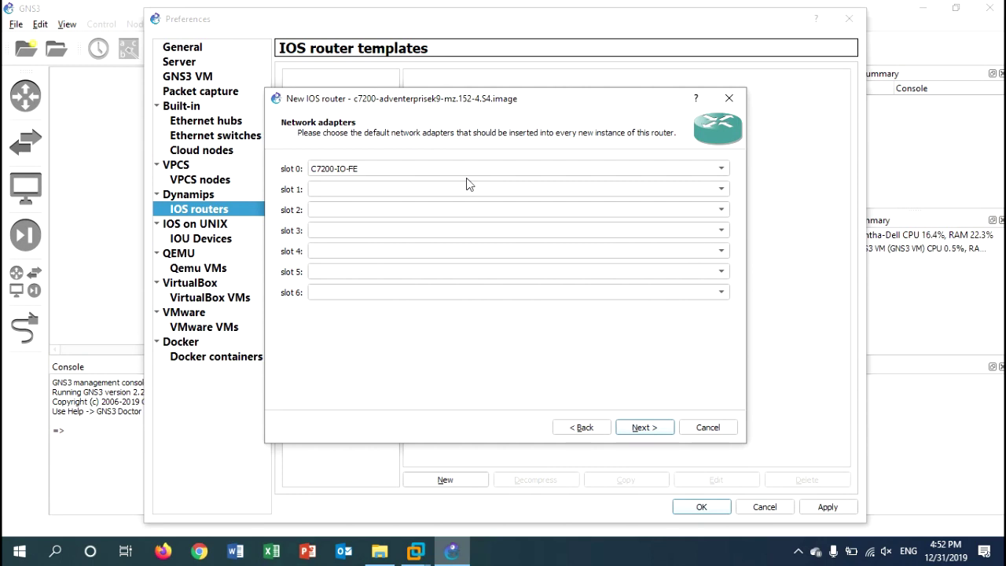
Put C7200-IO-GE-E in slot 0 and PA-GE in slots 1, 2 and 3, then continue.
click(362, 168)
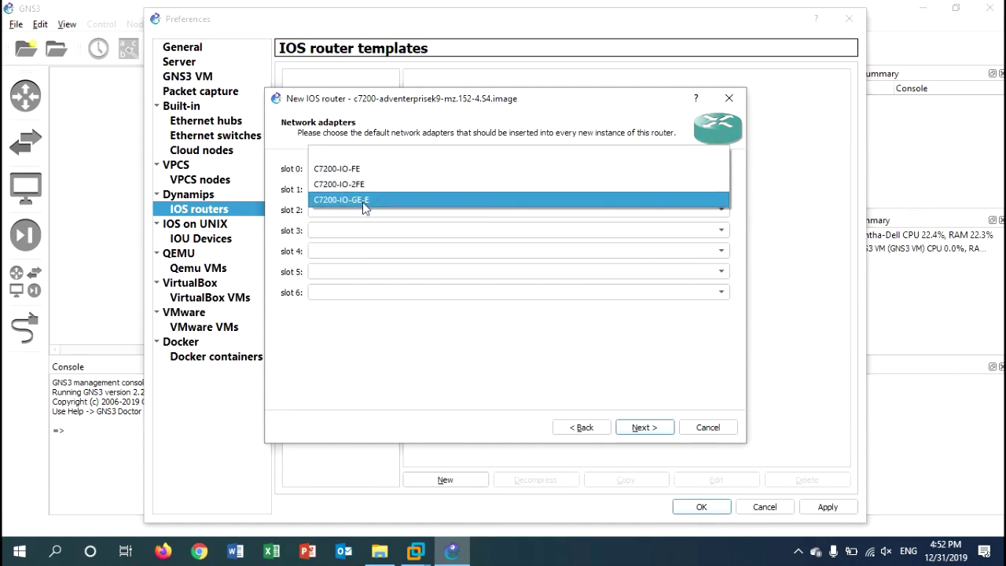
click(362, 202)
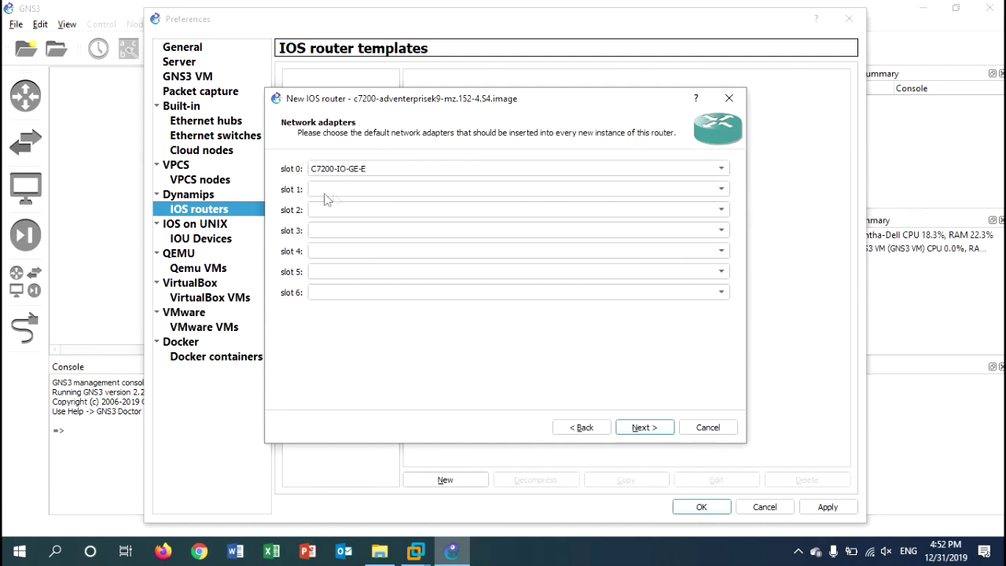
click(337, 189)
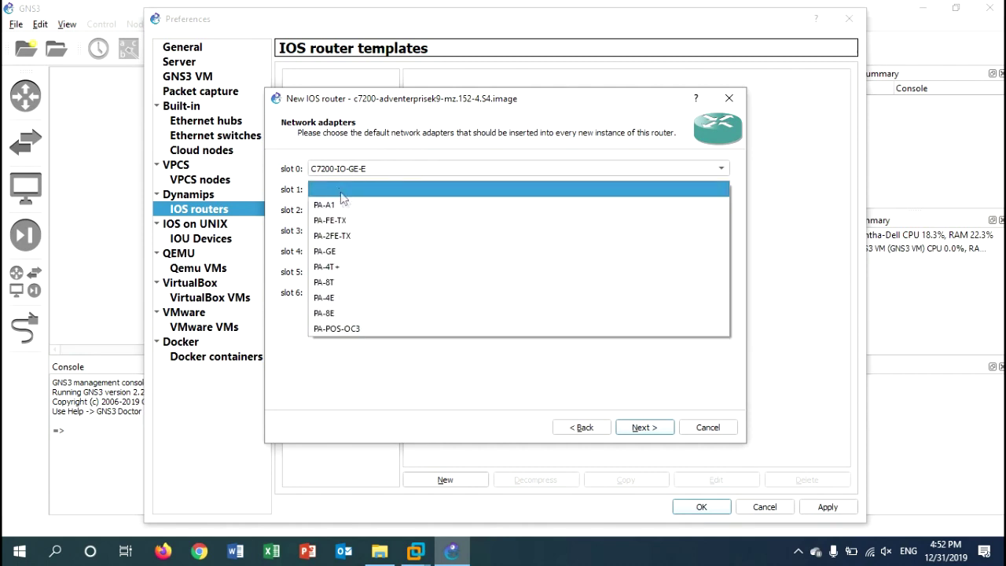
click(352, 263)
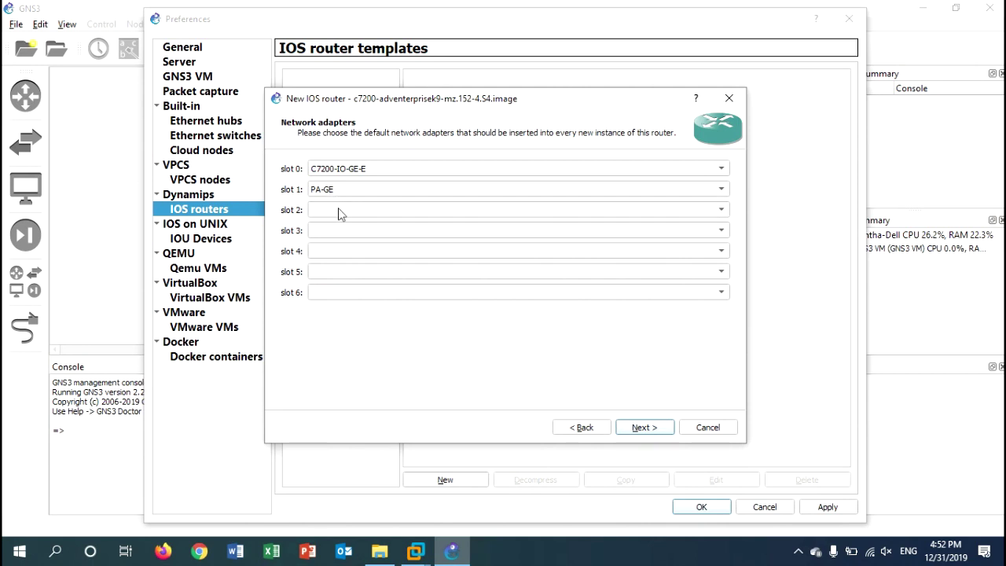
click(339, 210)
click(354, 275)
click(354, 239)
click(348, 290)
click(646, 429)
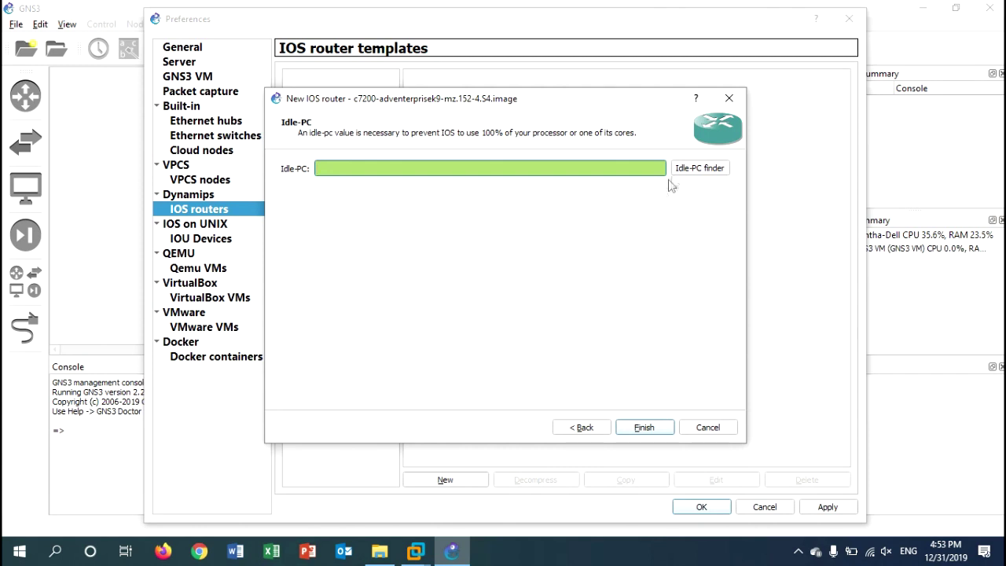
Run the Idle-PC finder to get 0x62a8122c and finish the c7200 template.
click(712, 177)
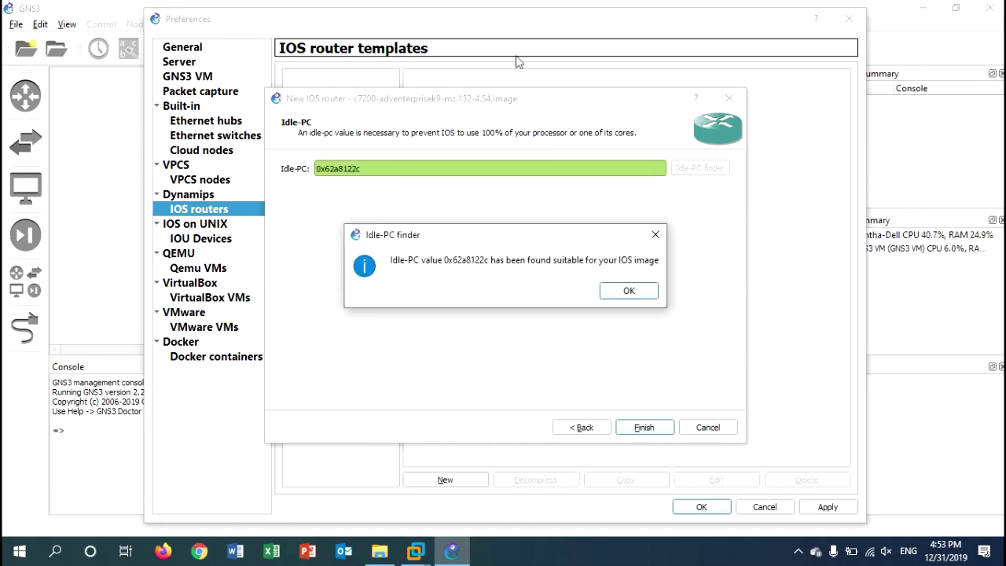
click(640, 293)
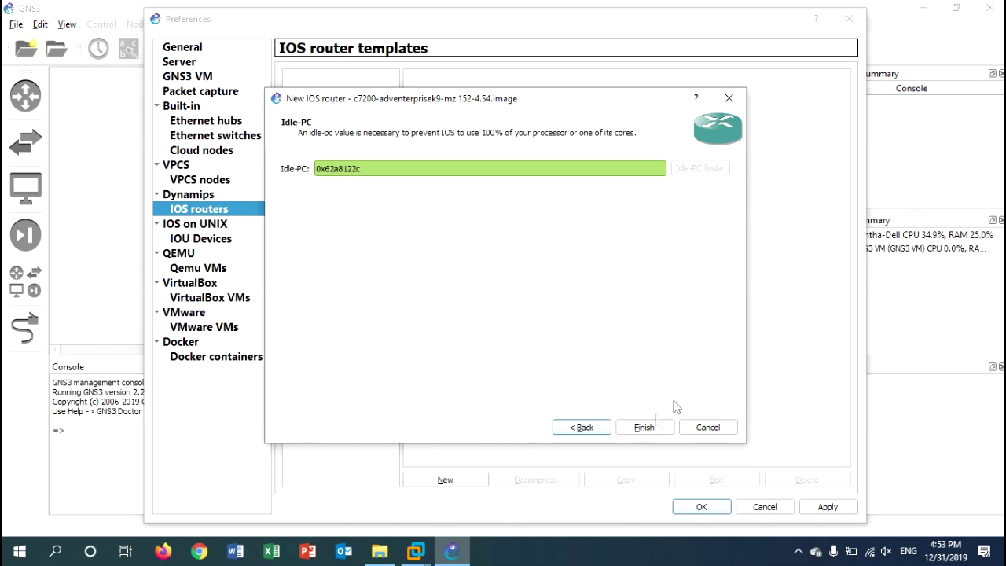
click(640, 428)
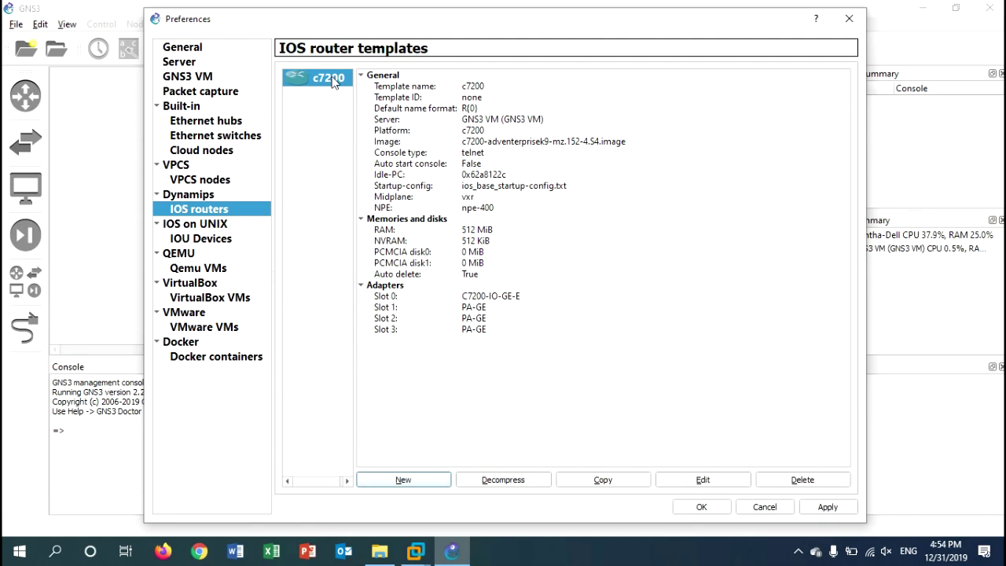
Locate c3640-Gns3 IOS for switch.bin, then begin a second IOS router template on the GNS3 VM.
click(383, 554)
click(171, 91)
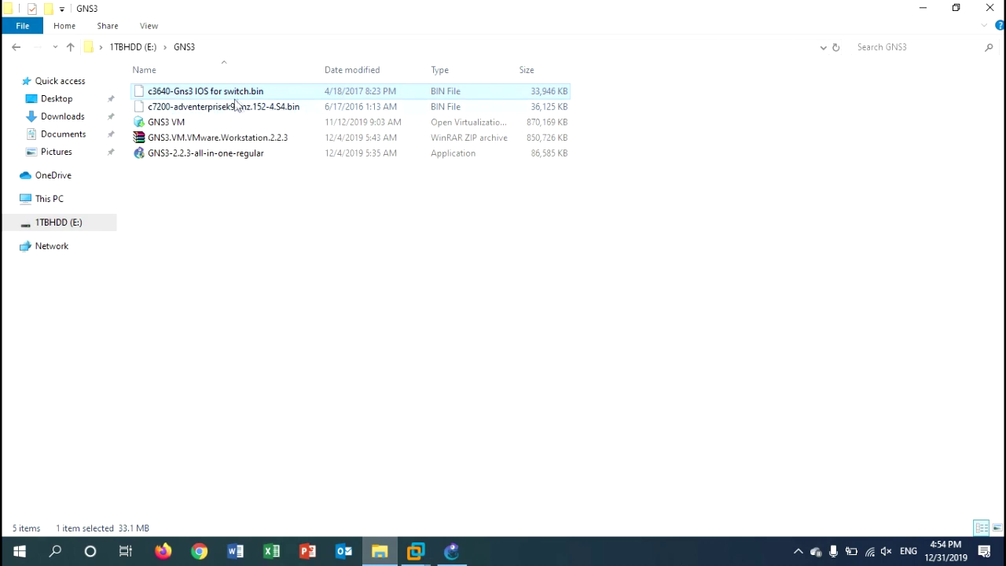
click(455, 550)
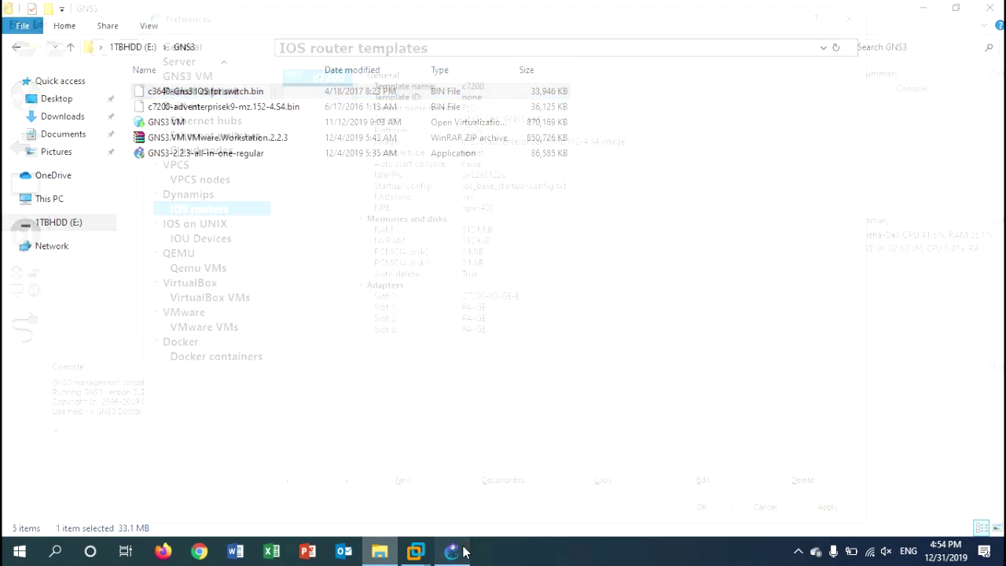
click(403, 481)
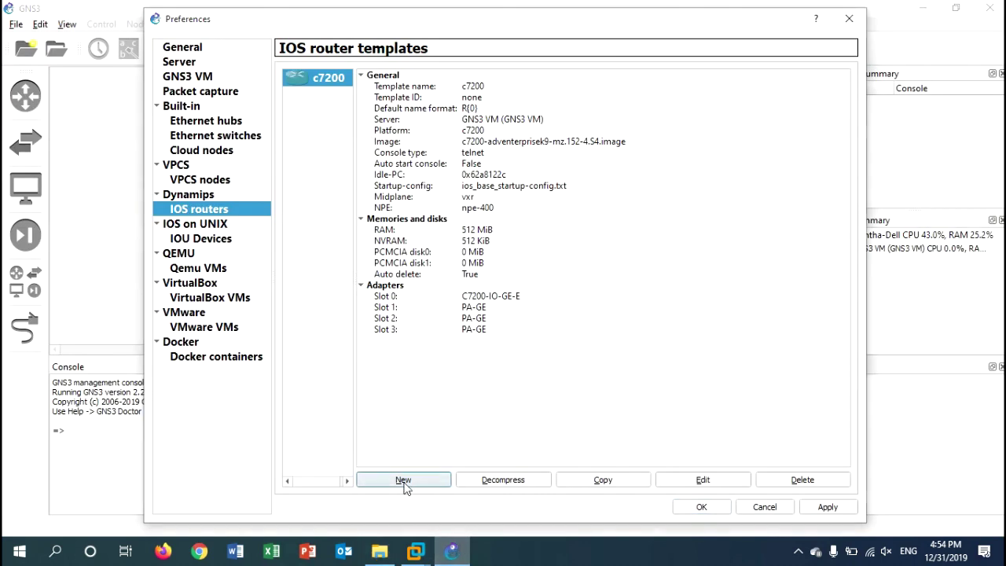
click(357, 208)
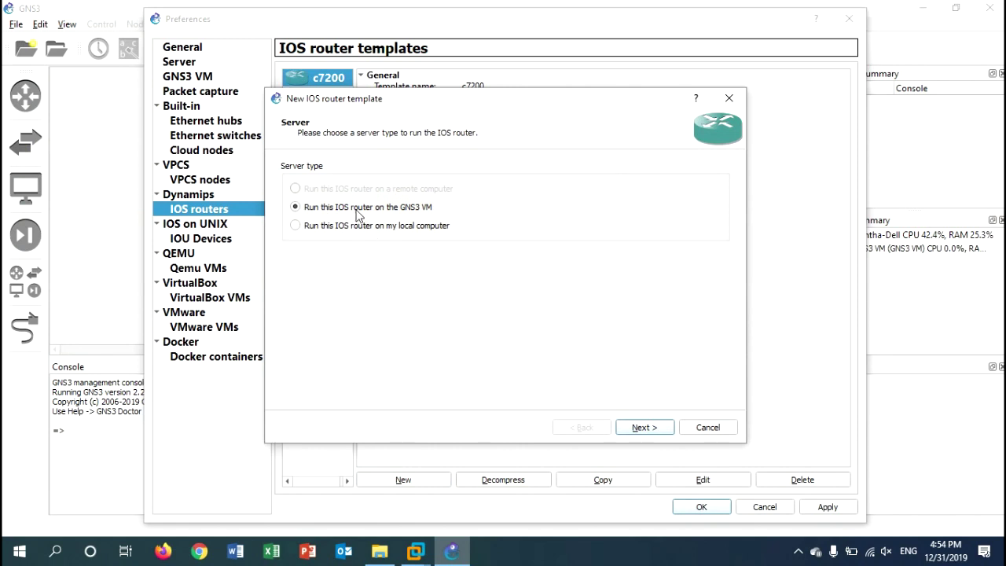
Load c3640-Gns3 IOS for switch.bin as a new image, decompress it, and reach the c3600 naming step.
click(643, 427)
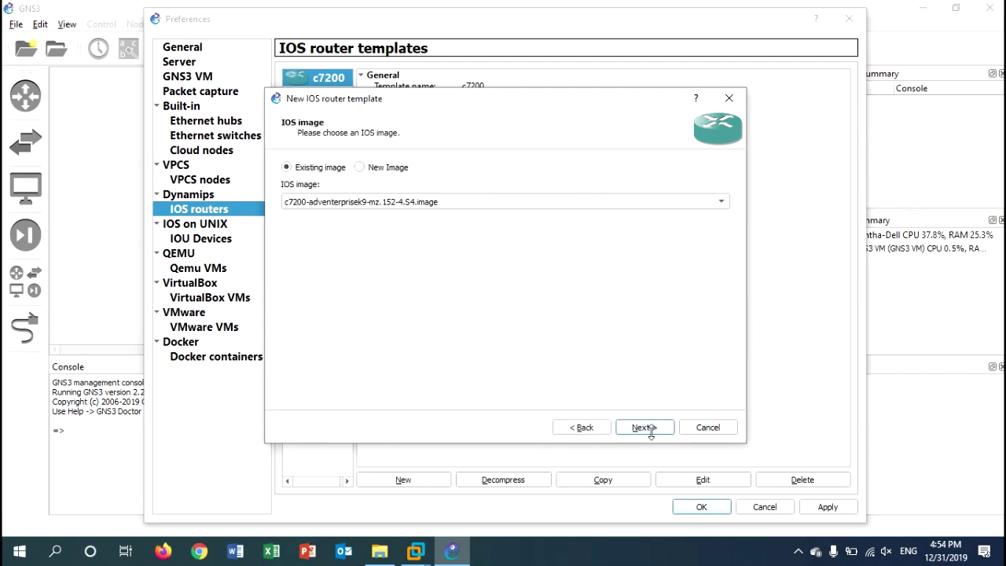
click(389, 168)
click(706, 204)
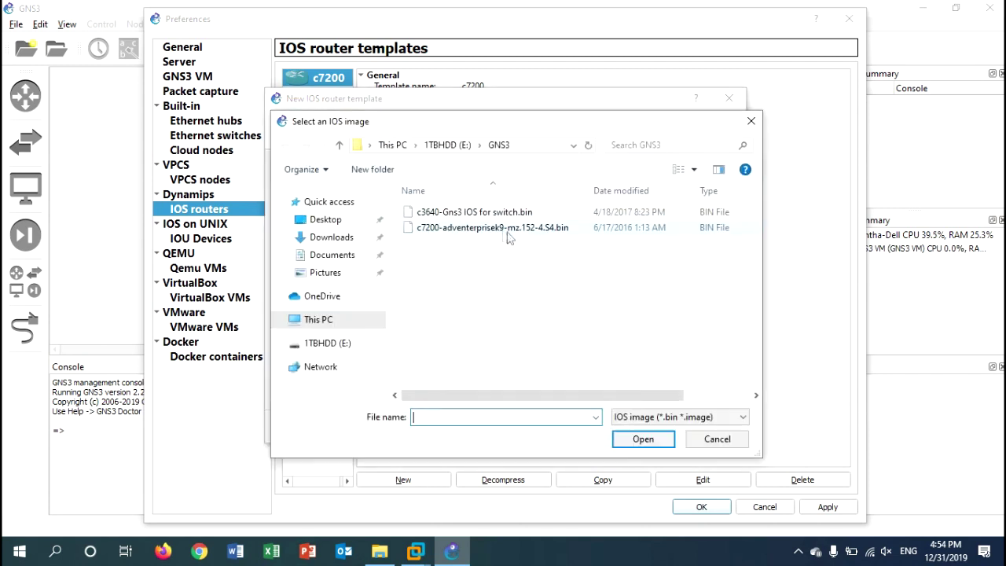
click(476, 213)
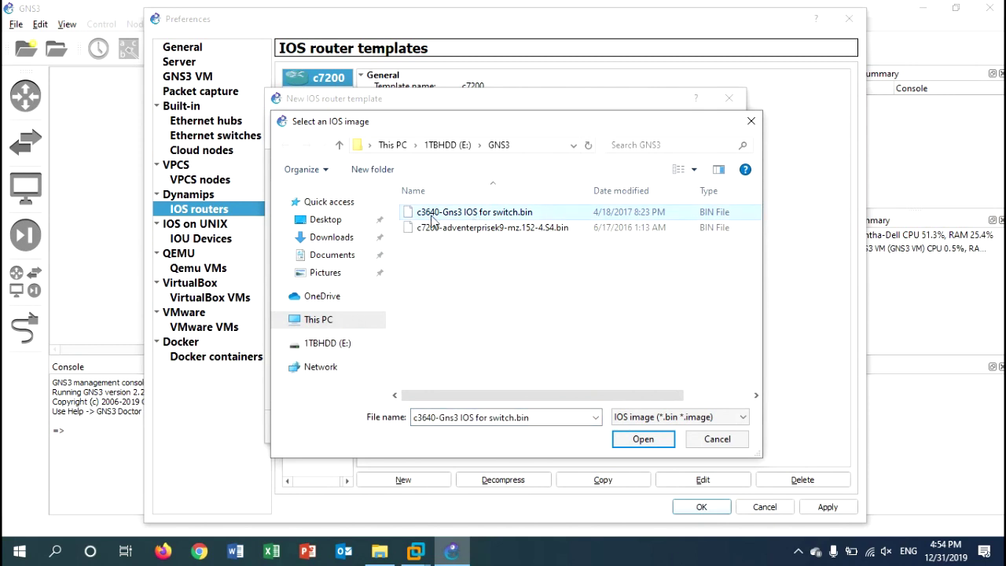
click(643, 442)
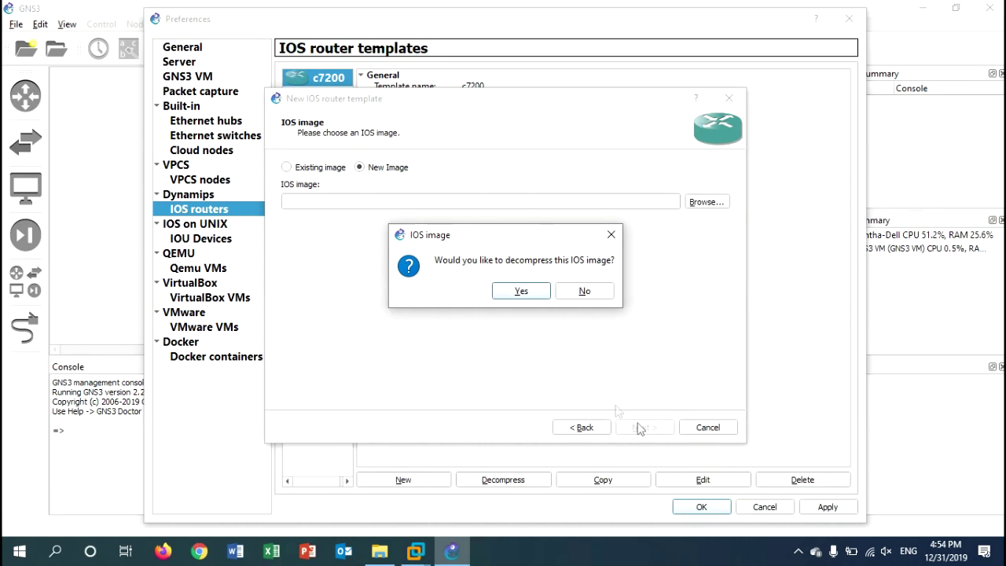
click(529, 291)
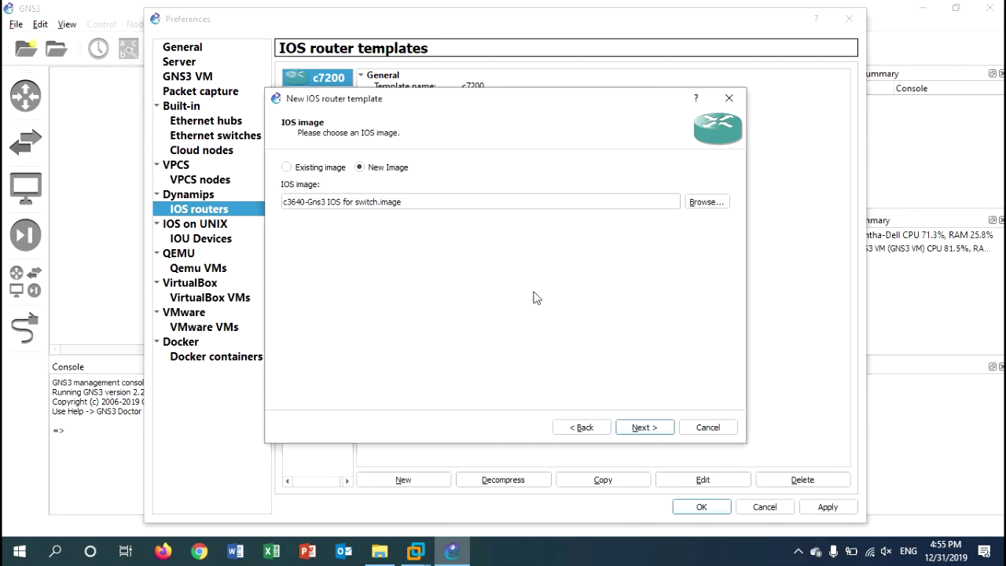
click(643, 427)
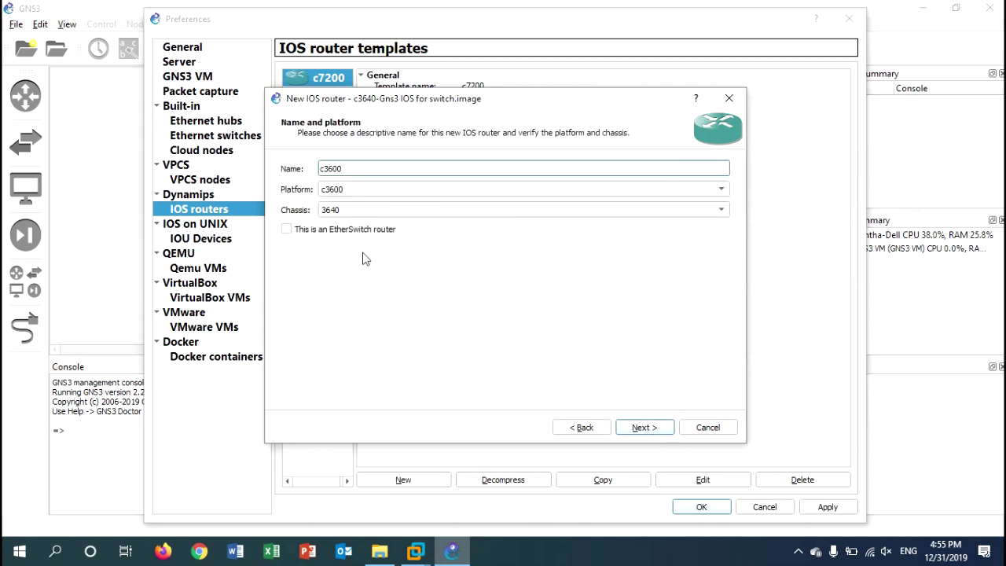
Make the c3600 template an EtherSwitch router and accept the 192 MiB memory default.
drag(350, 167, 315, 169)
click(342, 172)
click(299, 232)
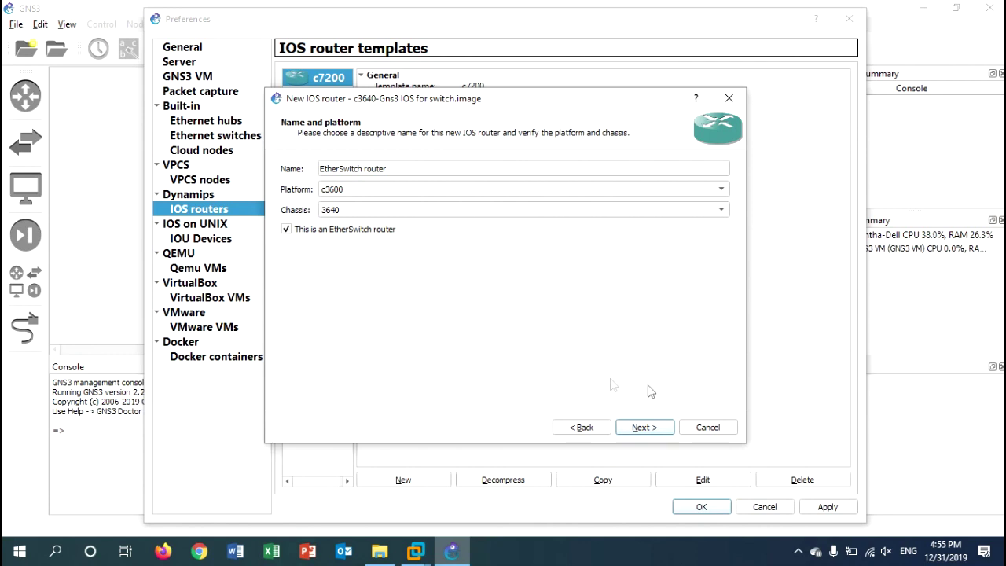
click(659, 436)
click(659, 436)
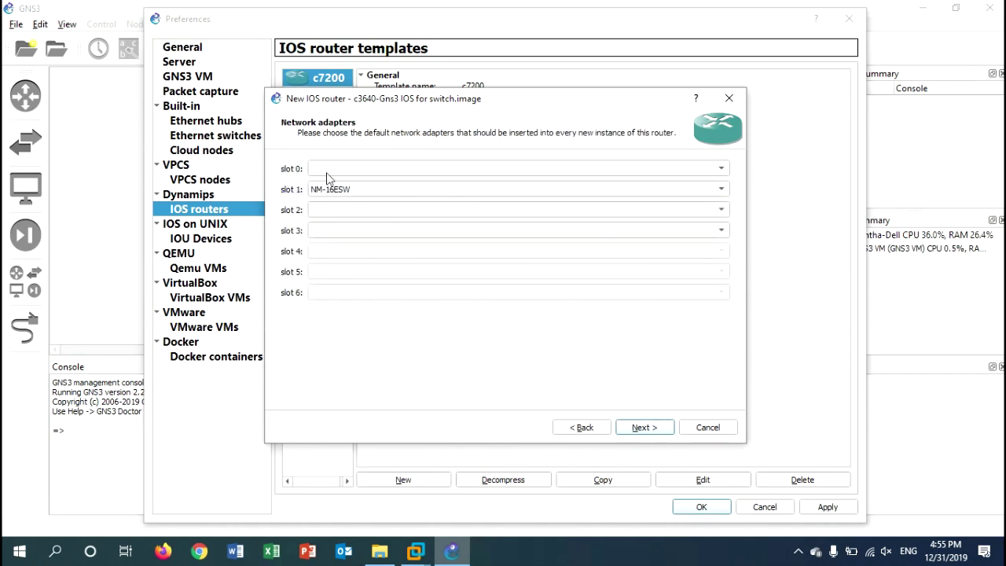
Put NM-16ESW in adapter slot 0 and leave slot 1 empty.
click(369, 170)
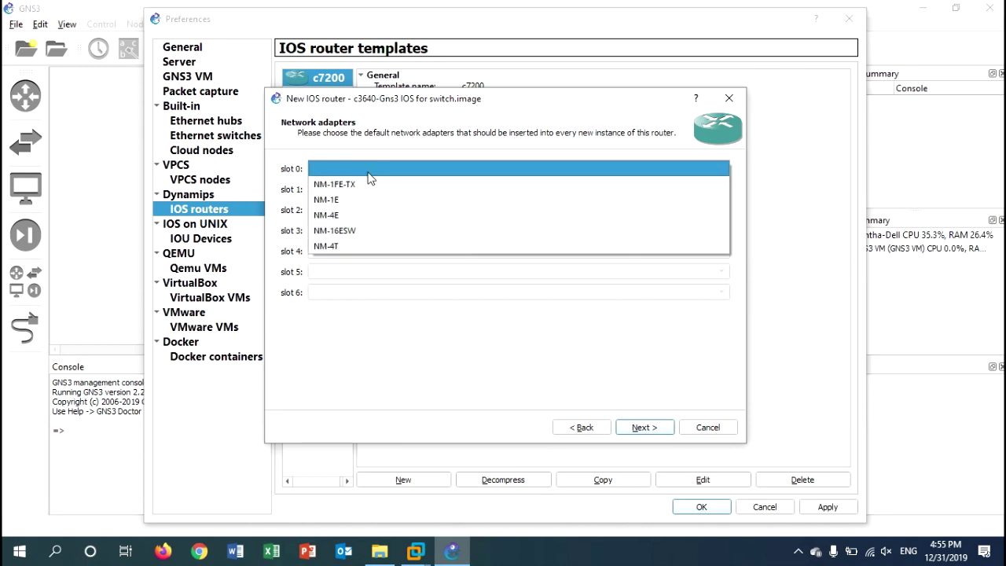
click(357, 230)
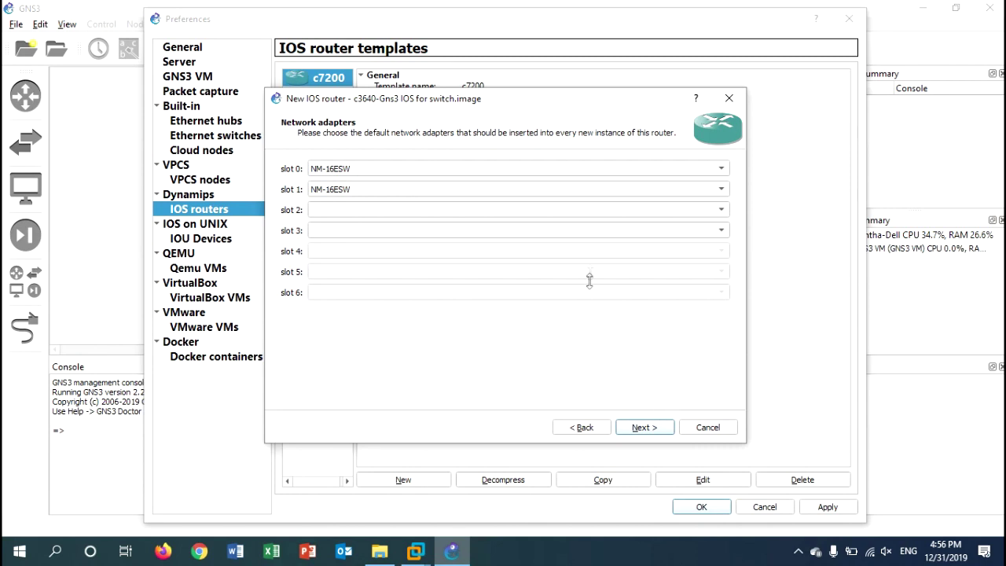
click(355, 190)
click(330, 136)
click(656, 435)
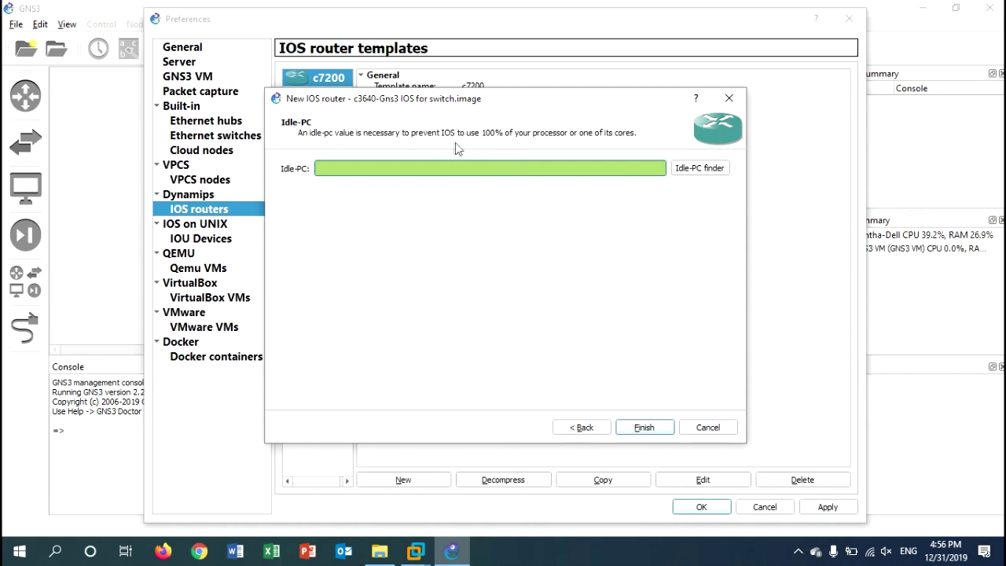
Find Idle-PC value 0x605050e4 and finish the EtherSwitch router template.
click(701, 171)
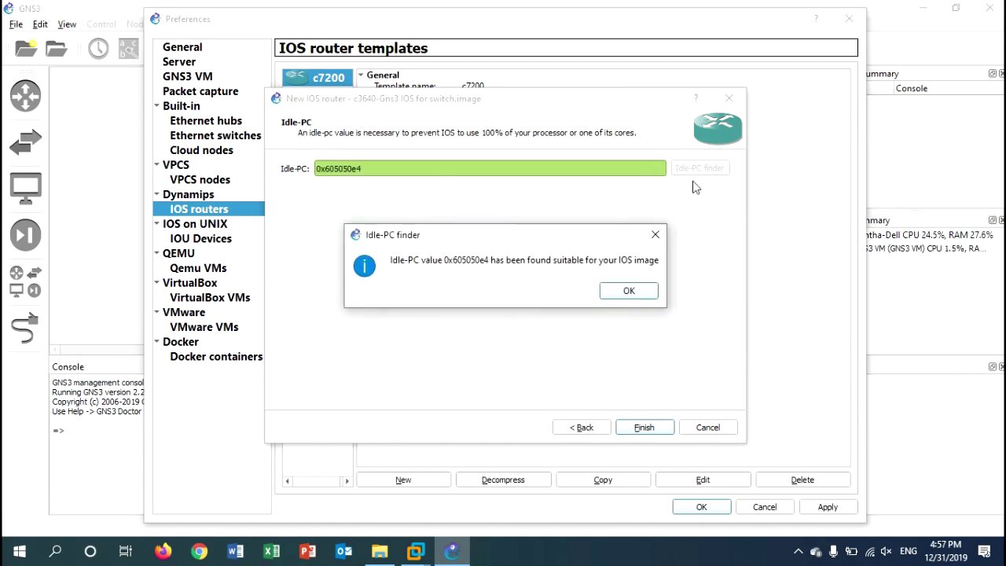
click(643, 296)
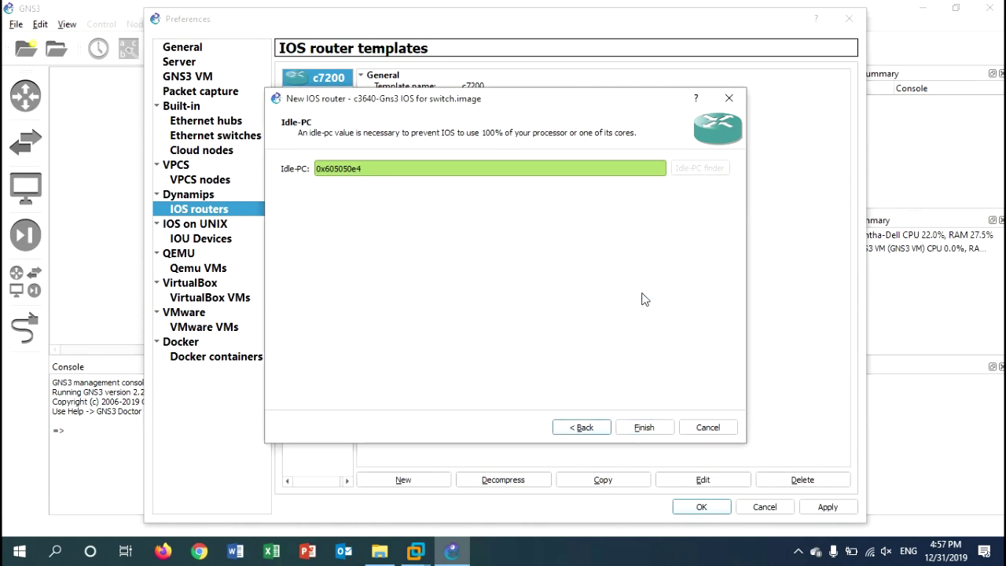
click(650, 427)
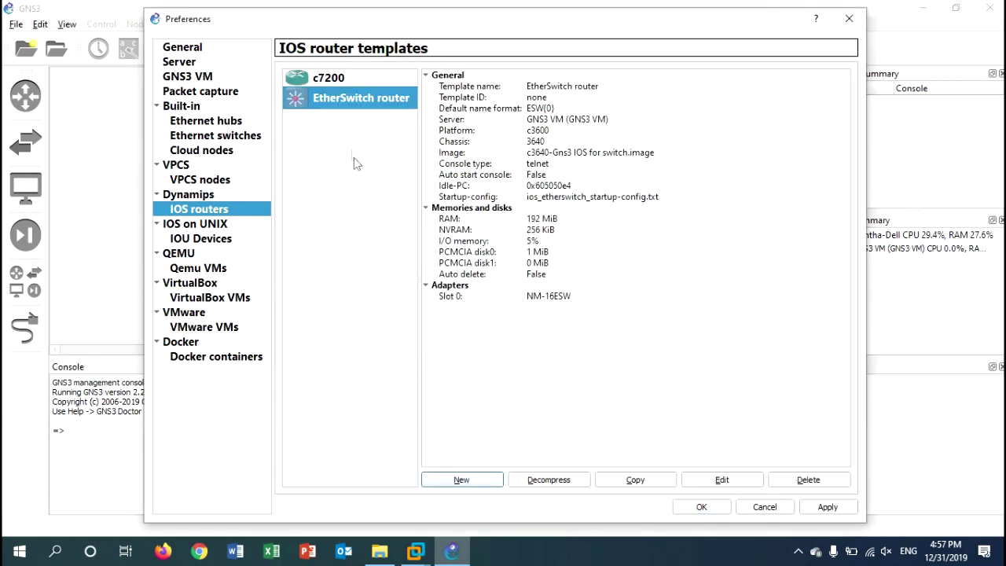
Compare the EtherSwitch router and c7200 template details, then close Preferences.
click(330, 97)
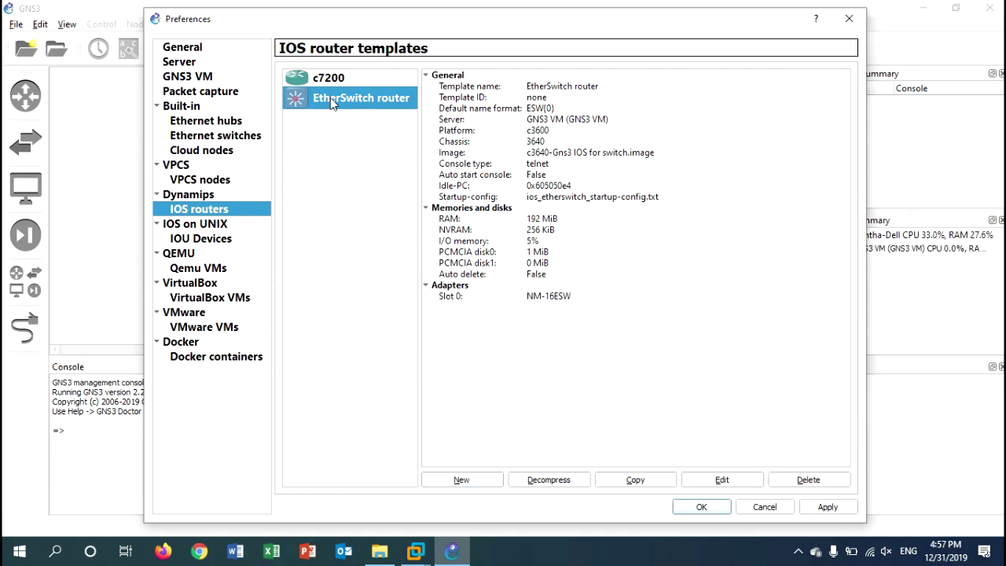
click(331, 82)
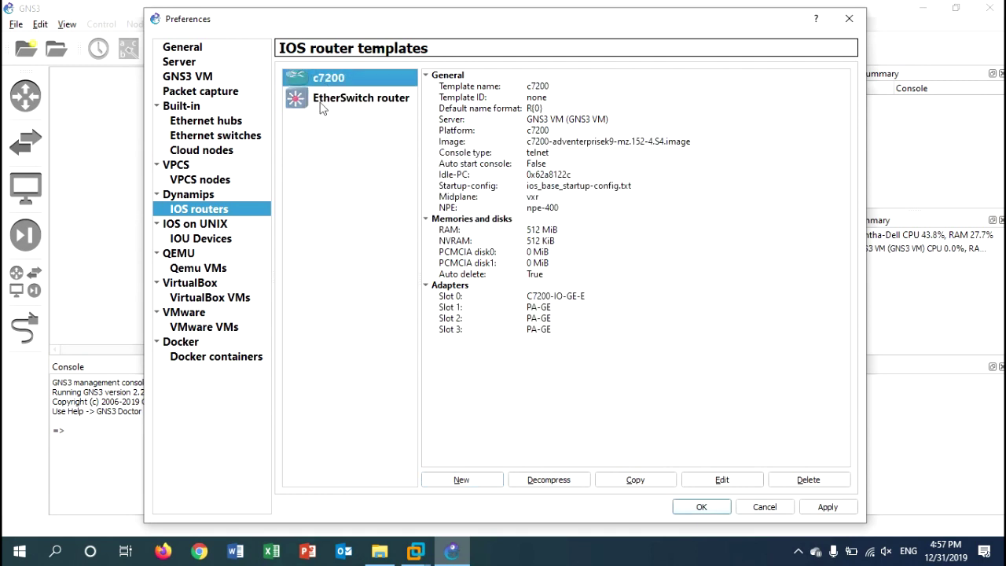
click(323, 101)
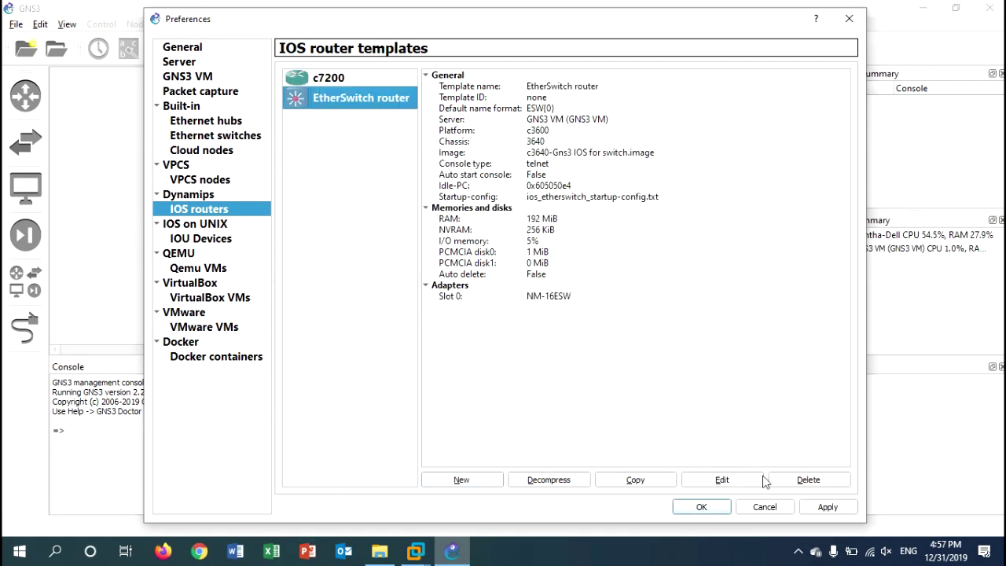
click(702, 507)
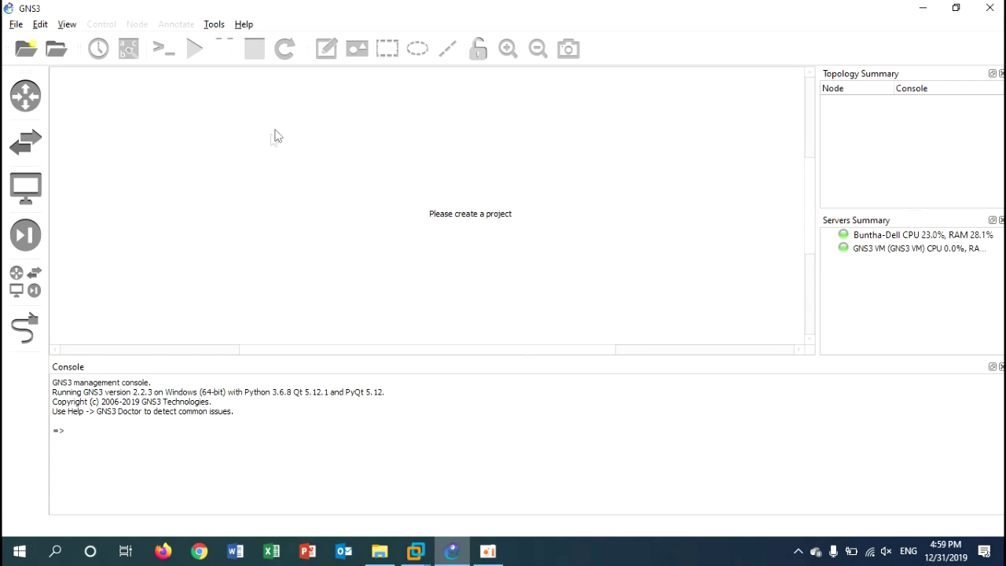
Browse the available router templates and select c7200.
click(41, 100)
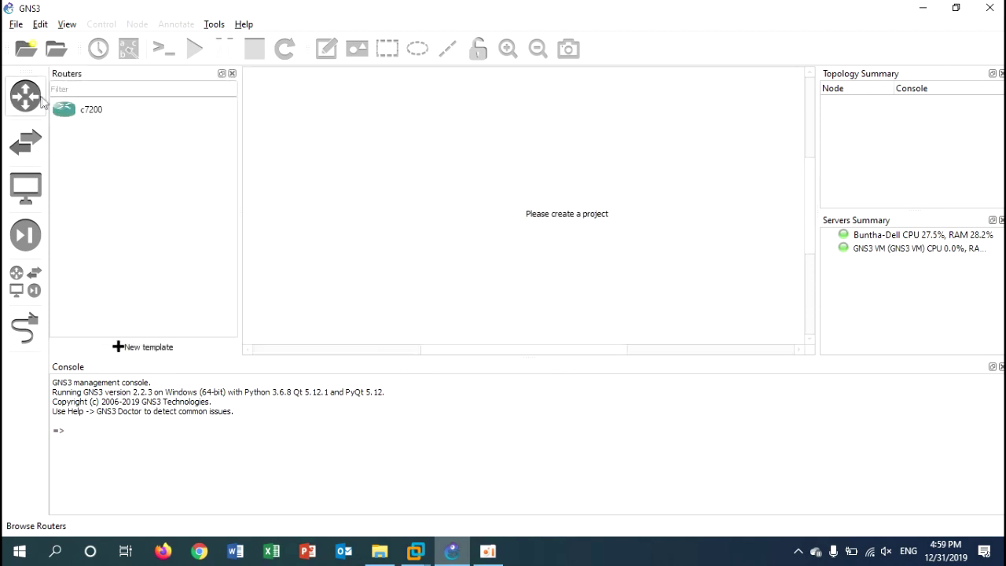
click(87, 118)
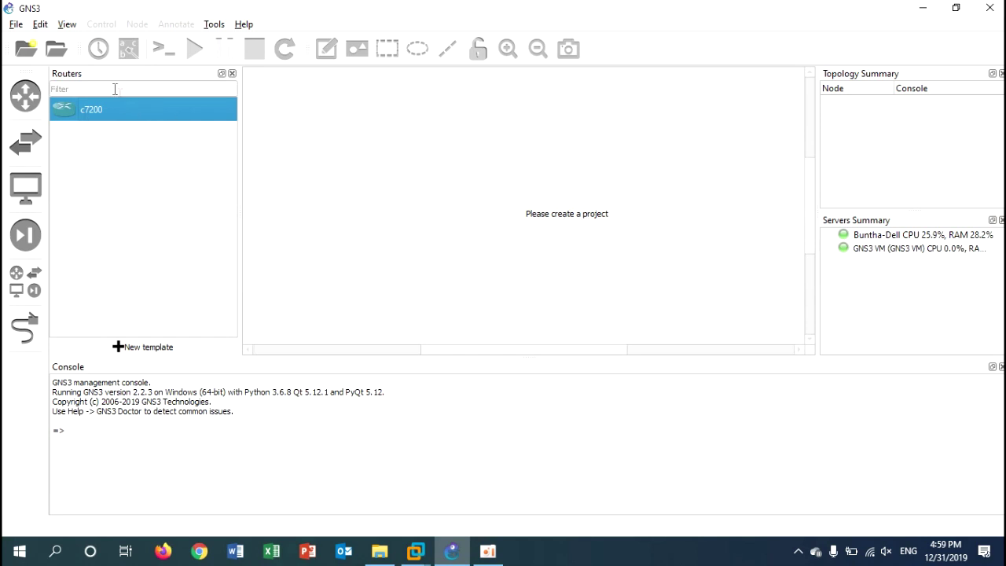
click(15, 25)
Create a new blank project named 'testing'.
click(22, 41)
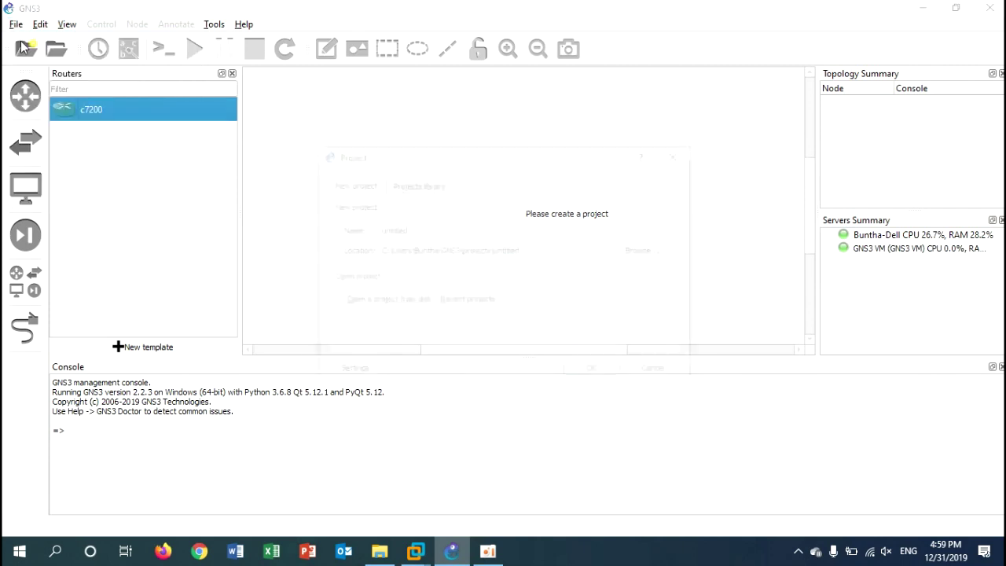
text(testing)
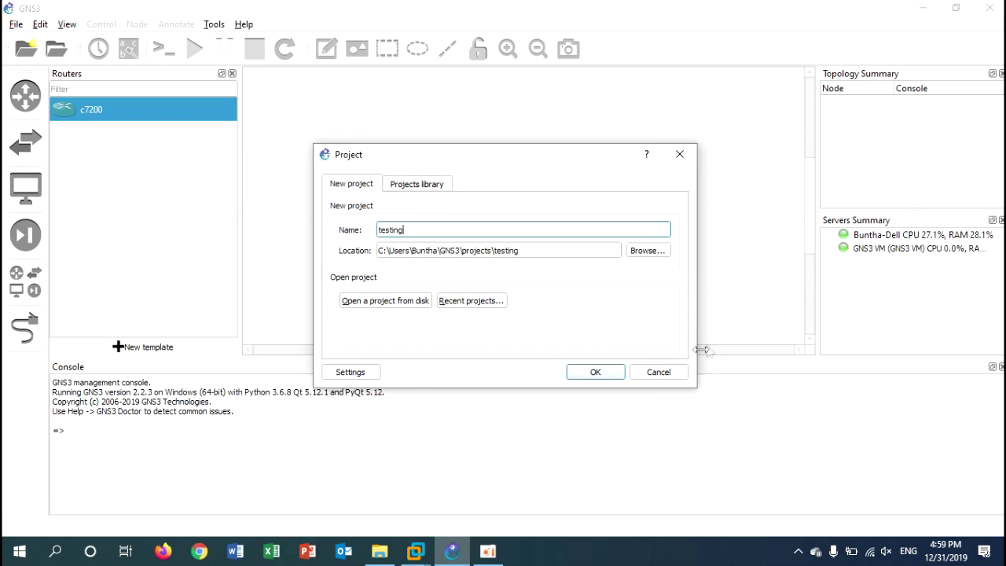
click(591, 372)
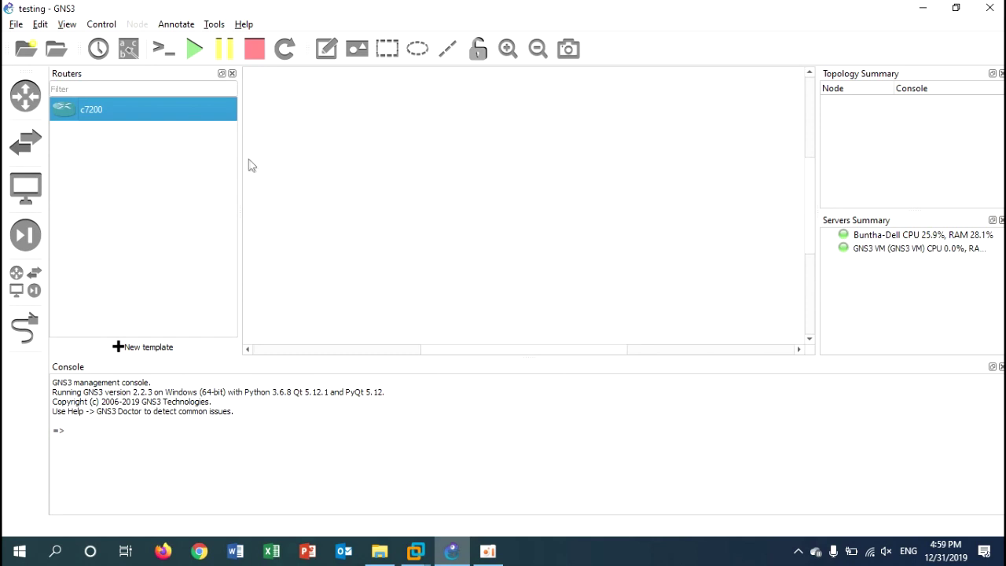
Place c7200 router R1 and EtherSwitch router ESW1 on the canvas and position them.
drag(103, 116, 466, 164)
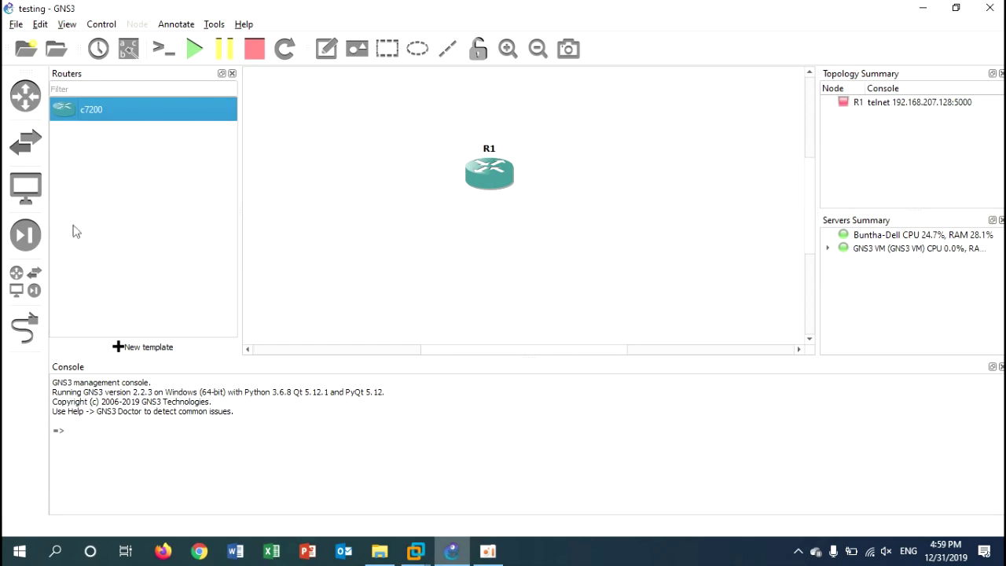
click(27, 290)
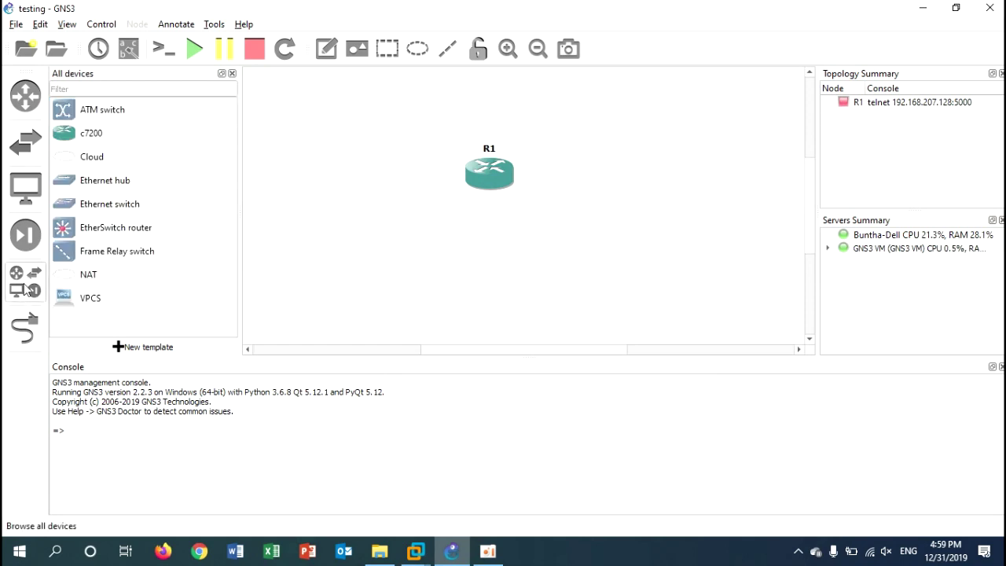
click(91, 236)
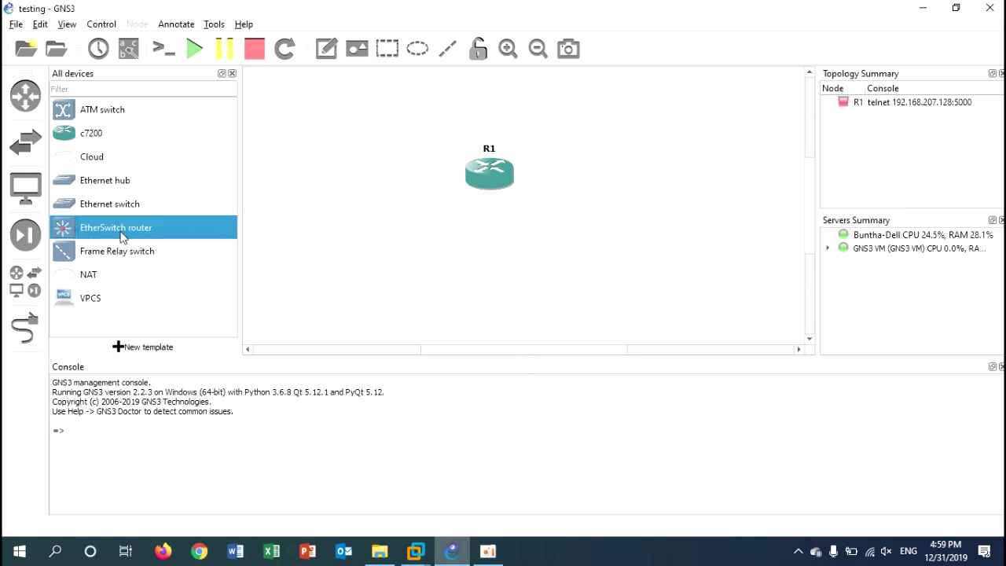
drag(65, 234, 384, 185)
drag(490, 182, 555, 151)
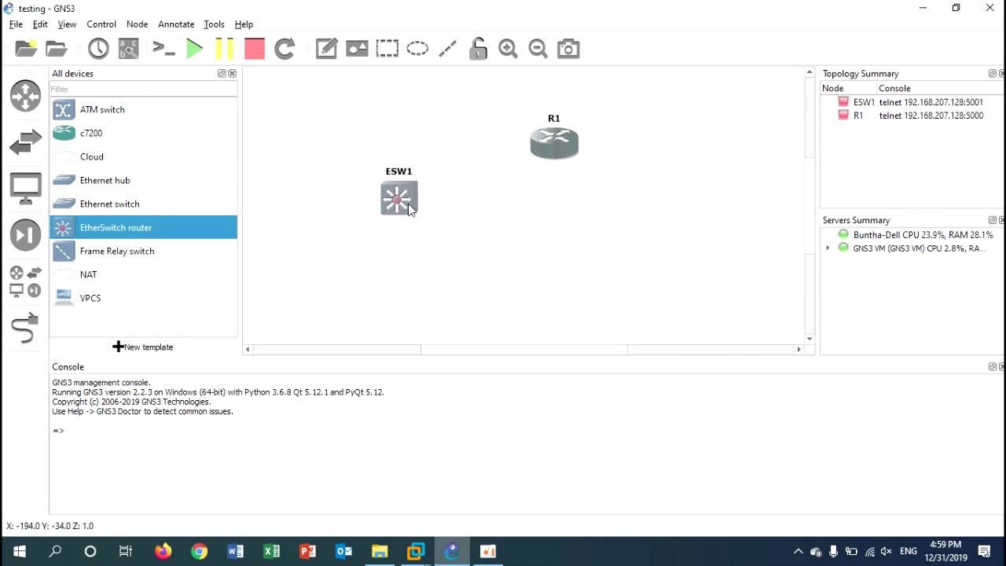
drag(399, 201, 383, 178)
Add a VPCS computer PC1 below ESW1.
drag(84, 305, 418, 252)
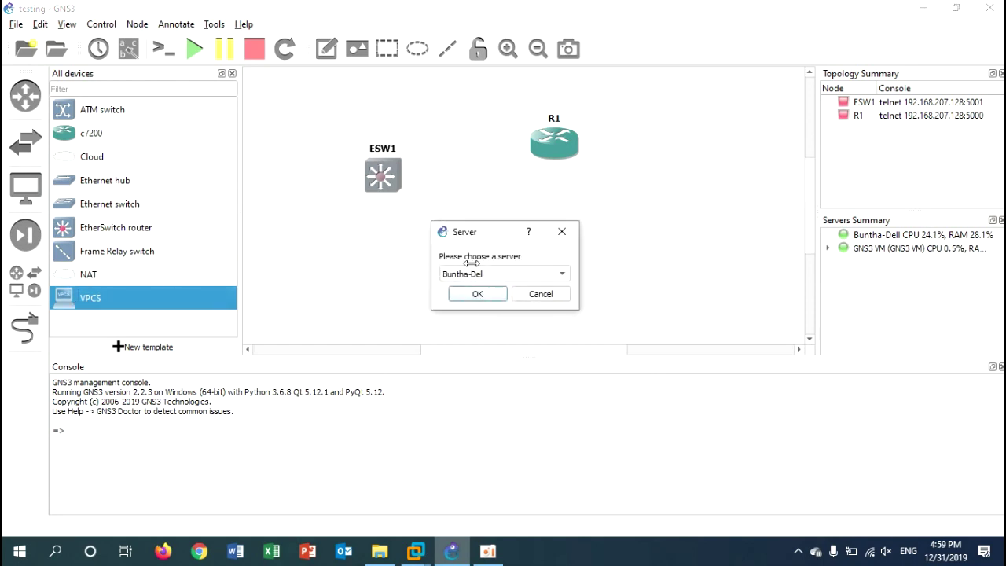
click(477, 294)
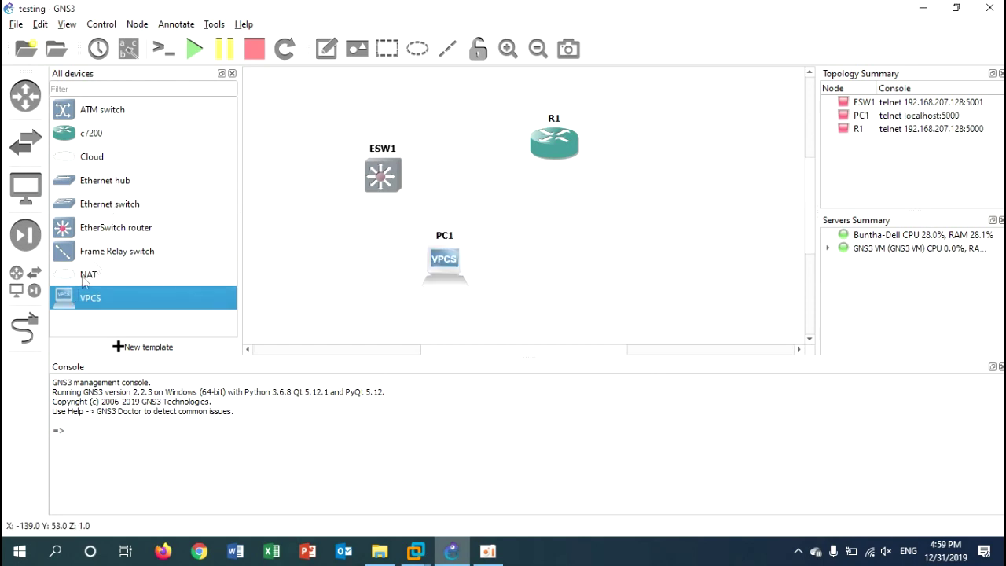
click(35, 328)
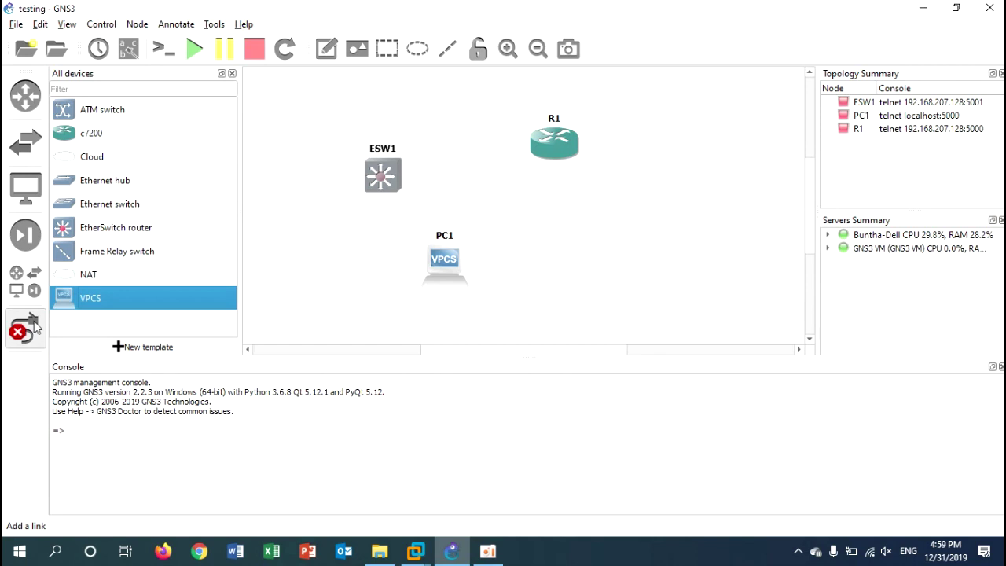
Link R1's GigabitEthernet0/0 to ESW1's FastEthernet0/0.
click(550, 138)
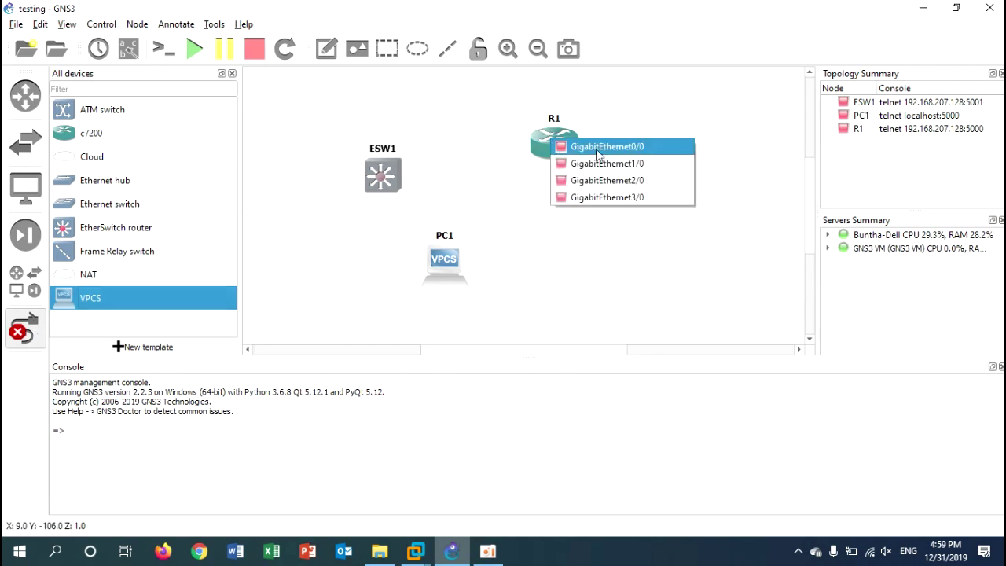
click(638, 149)
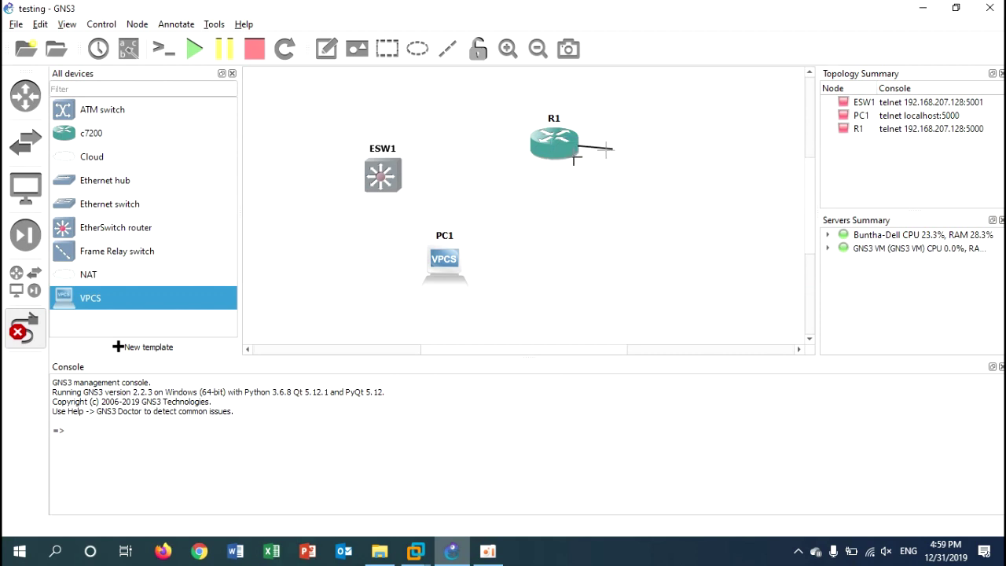
click(384, 181)
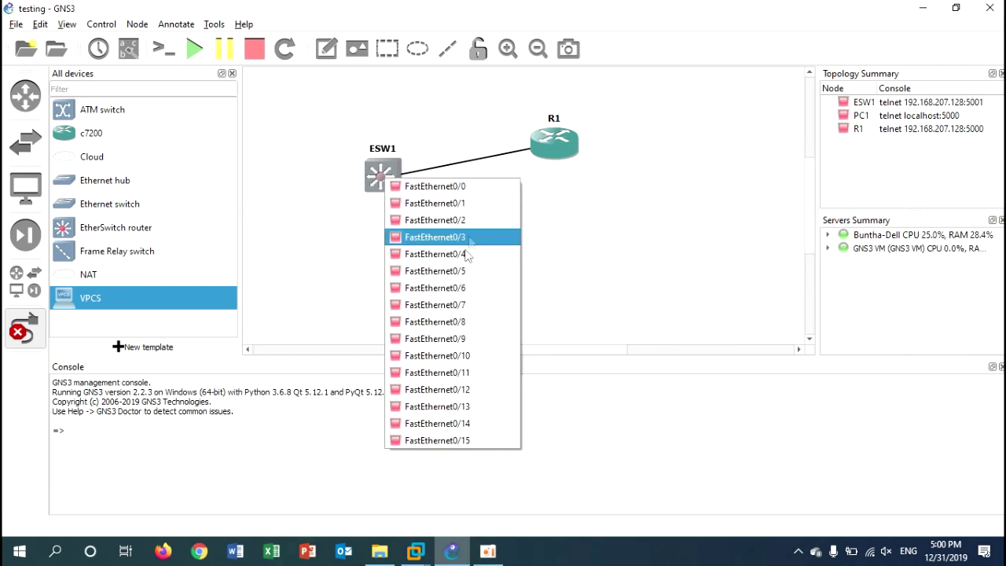
click(461, 193)
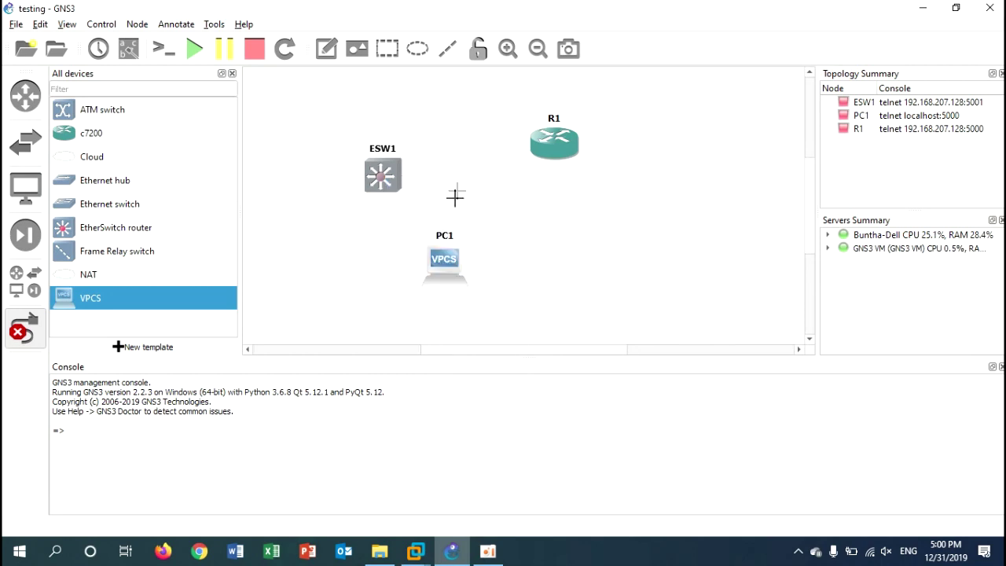
Link ESW1's FastEthernet0/1 to PC1's Ethernet0, then leave link mode.
click(388, 186)
click(416, 205)
click(448, 269)
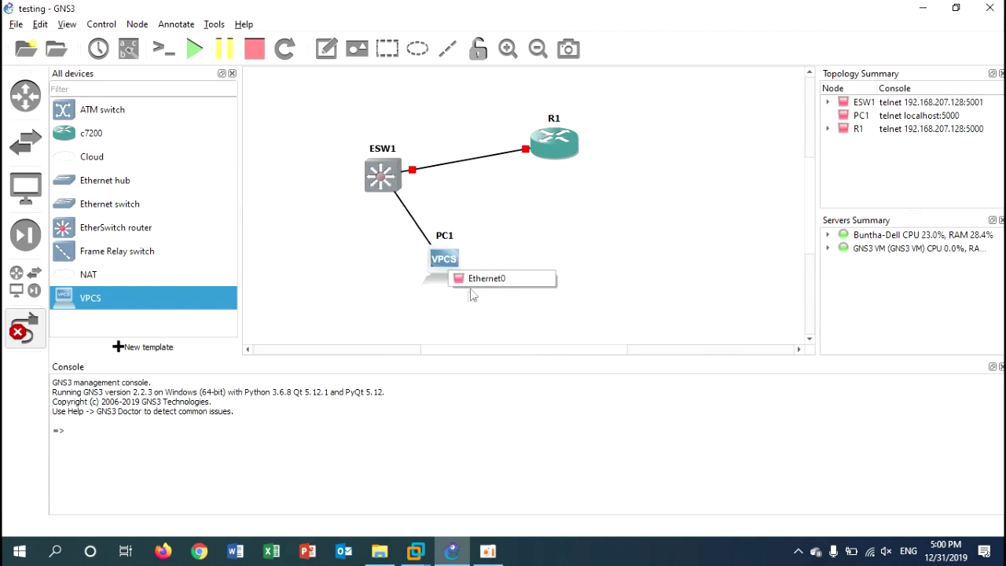
click(475, 278)
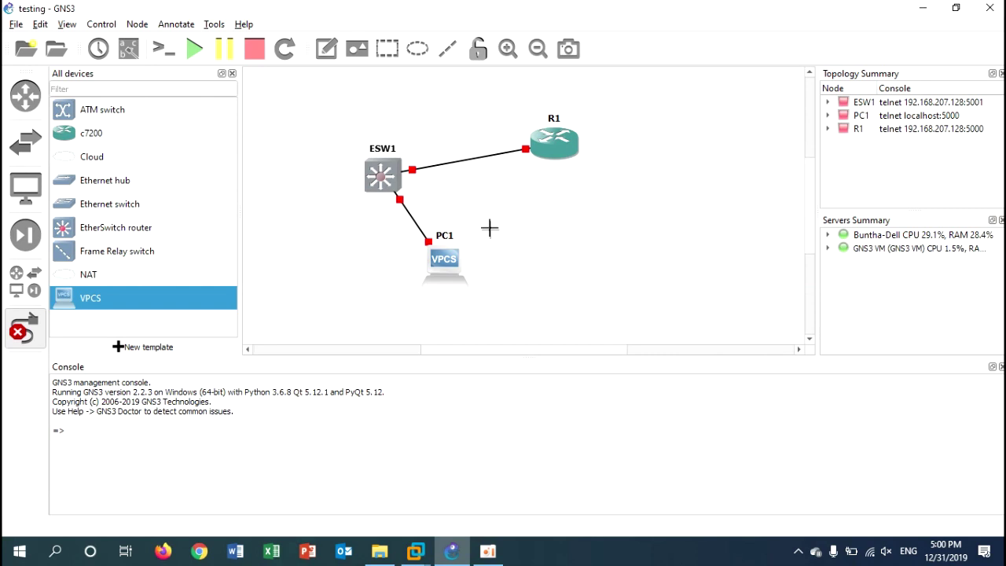
click(36, 333)
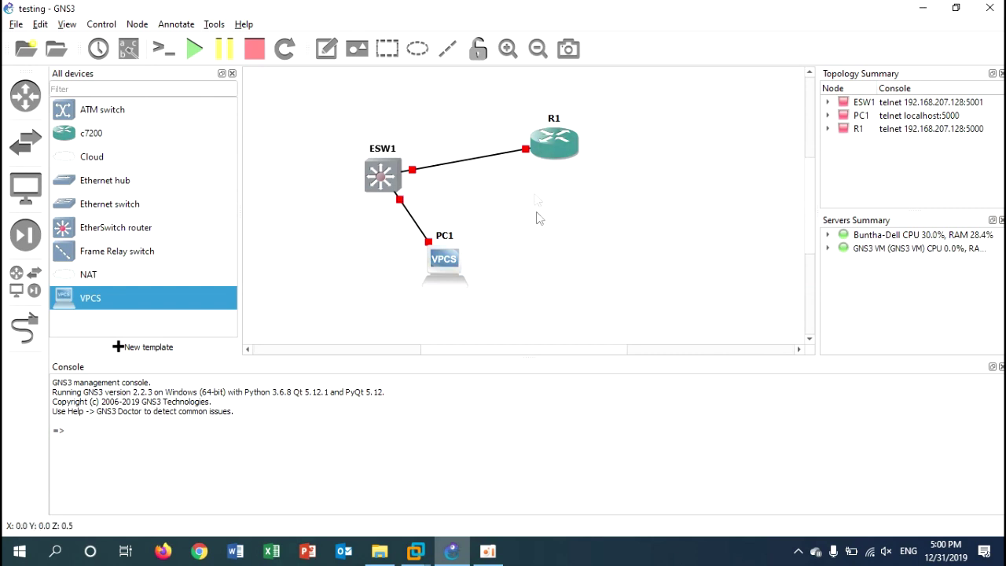
Close the device list and start all three nodes R1, ESW1 and PC1.
click(232, 74)
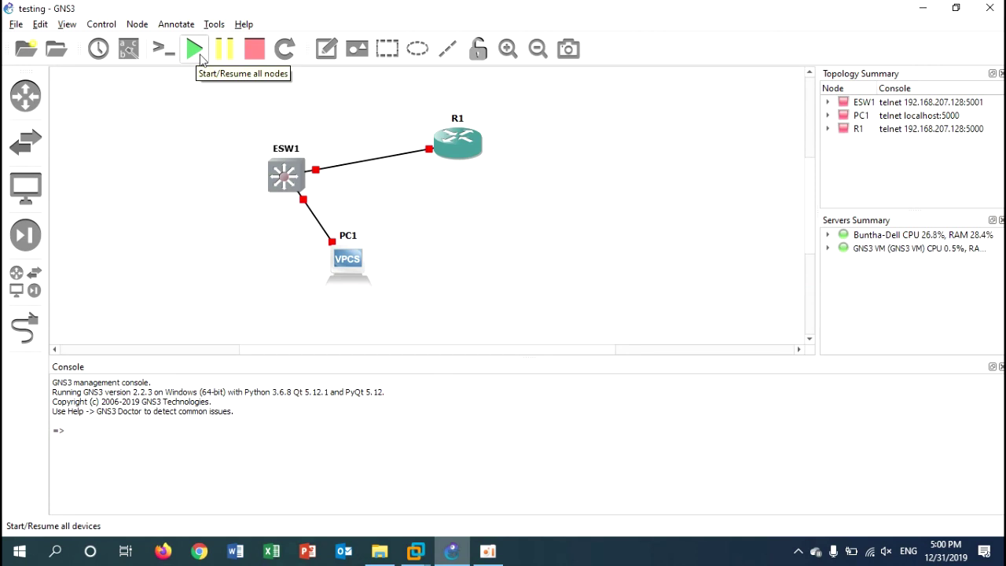
click(202, 59)
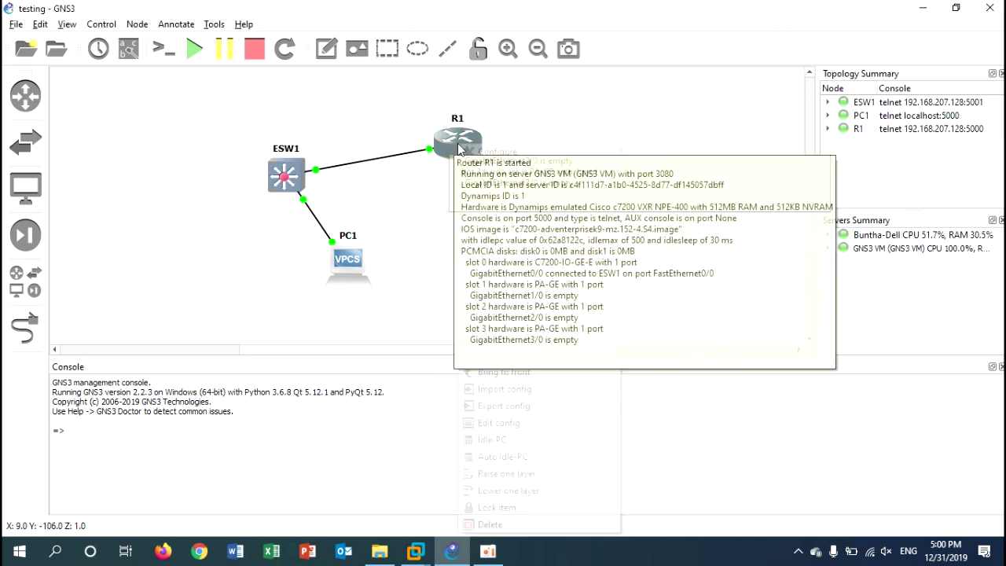
right_click(459, 147)
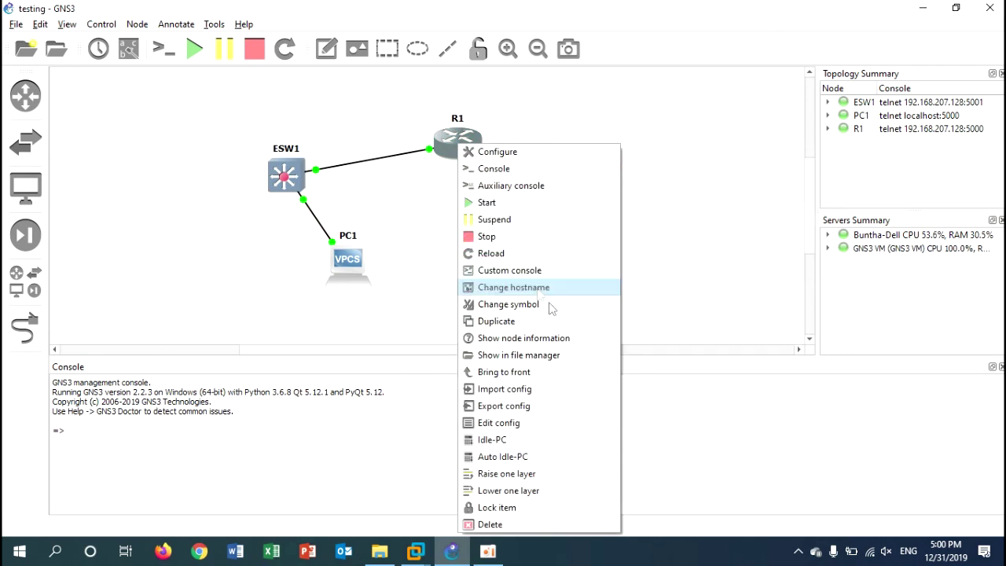
click(444, 153)
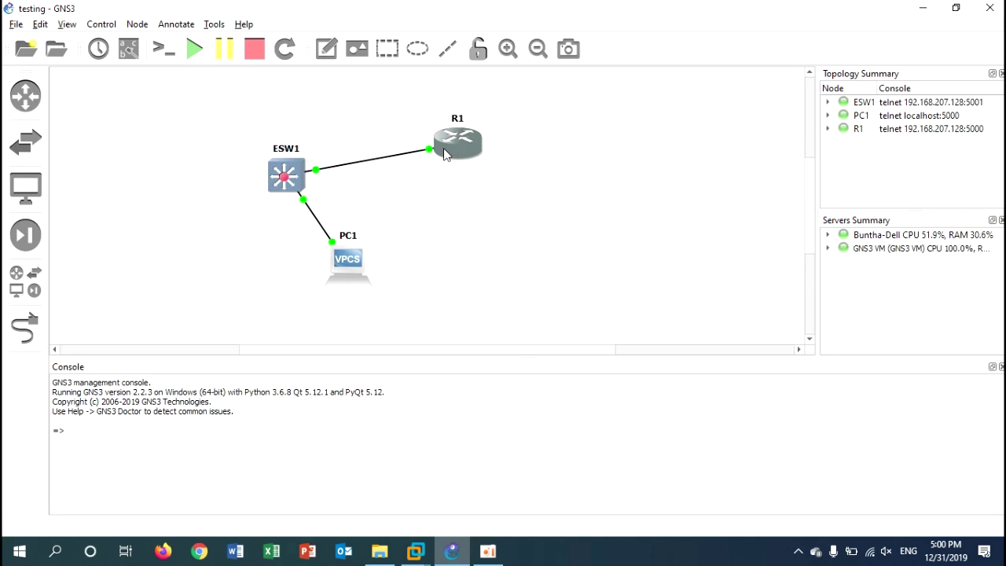
right_click(453, 149)
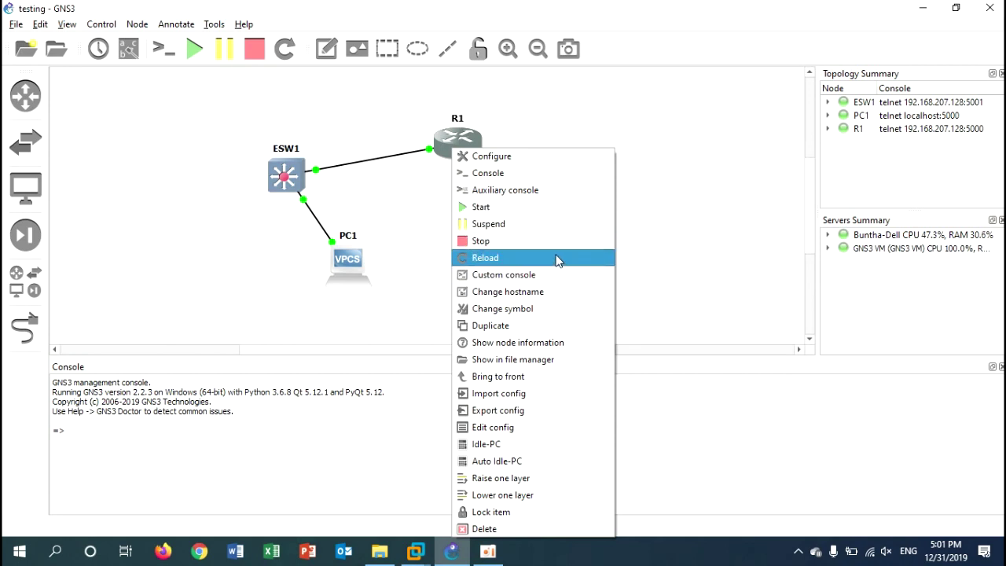
click(495, 180)
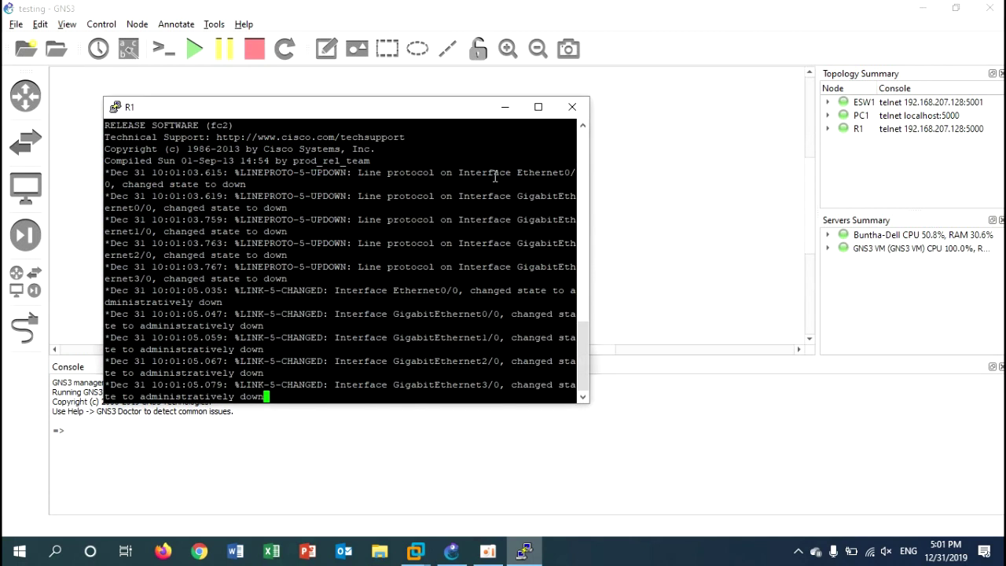
drag(385, 106, 522, 173)
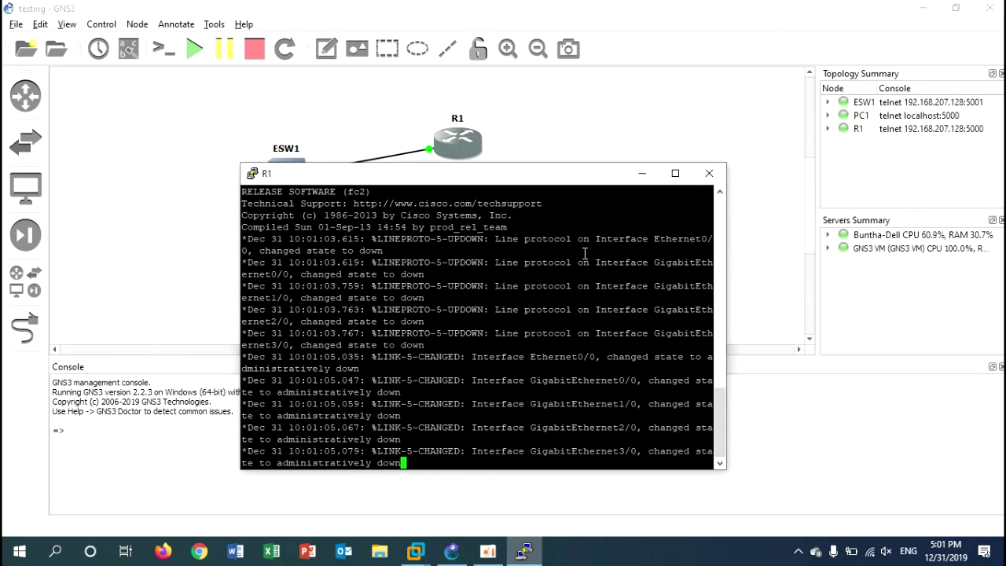
key(Return)
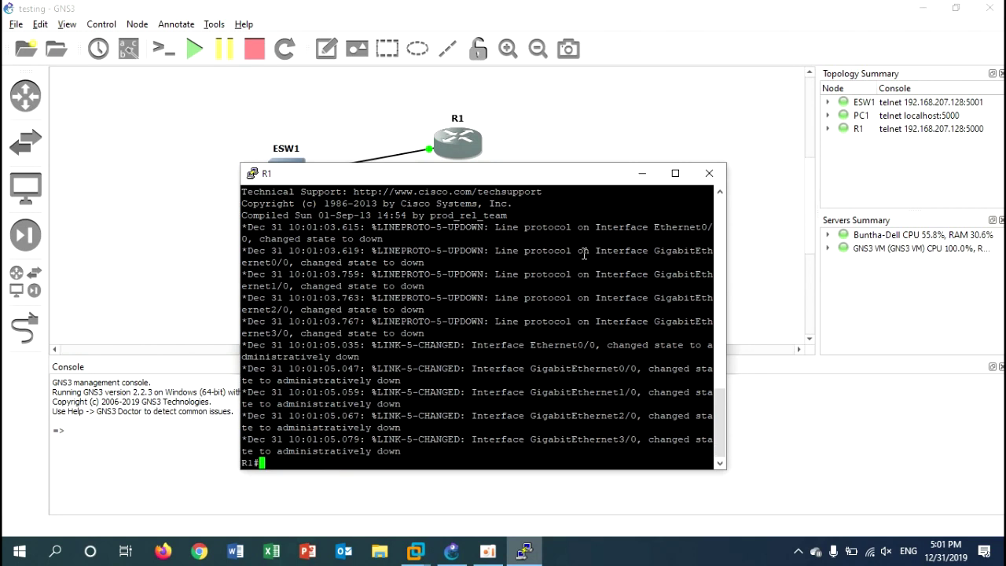
click(708, 173)
click(525, 329)
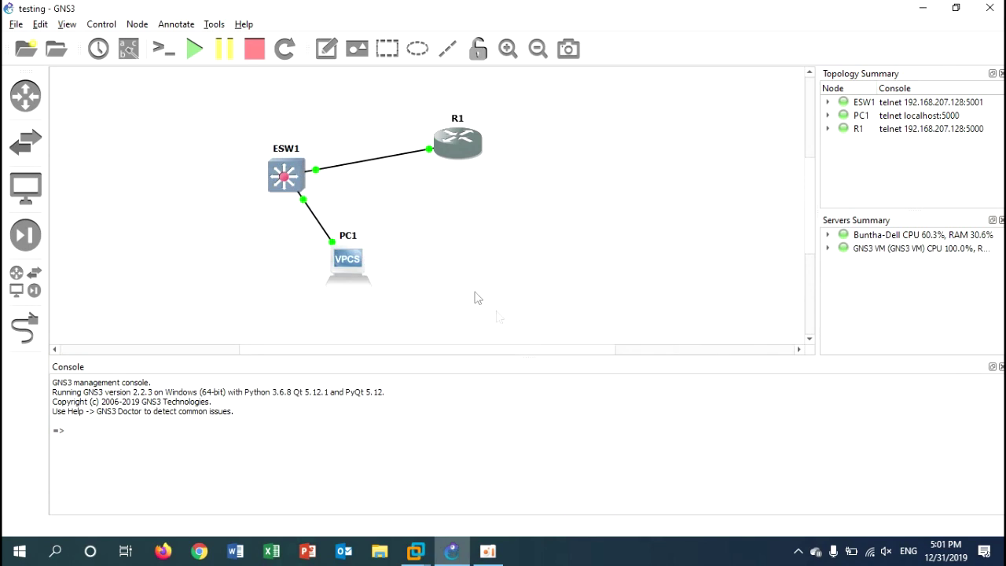
right_click(288, 180)
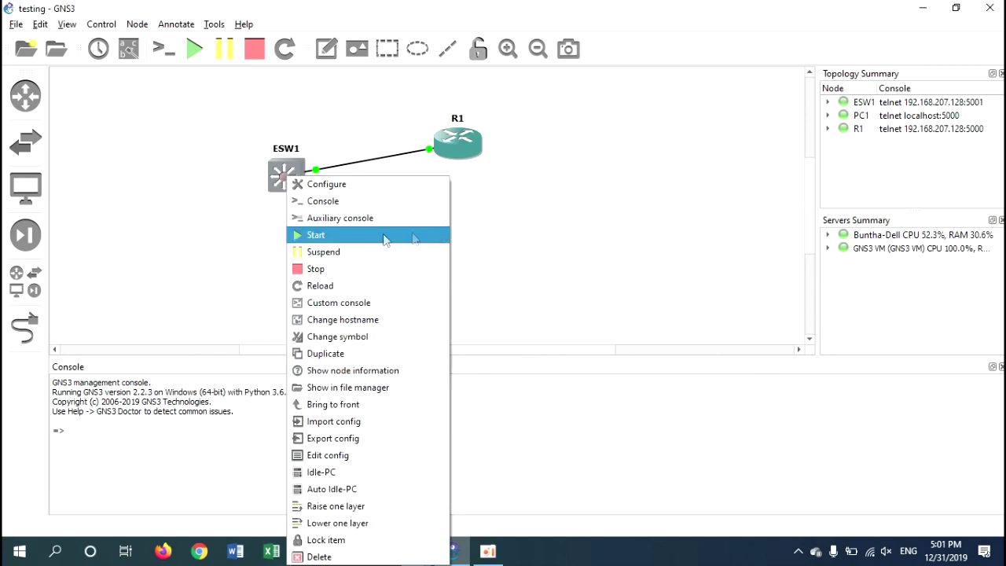
click(325, 203)
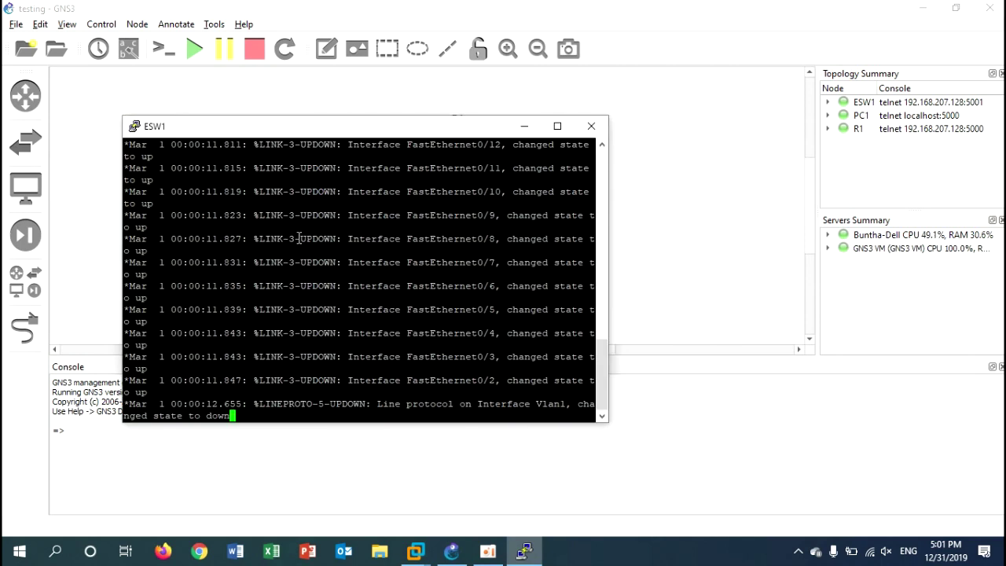
key(Return)
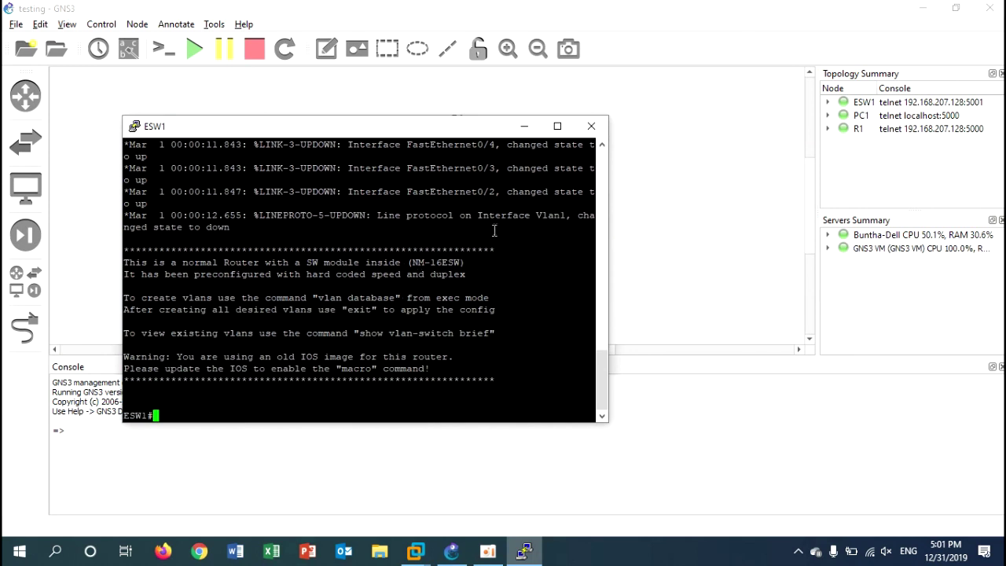
click(592, 126)
click(529, 330)
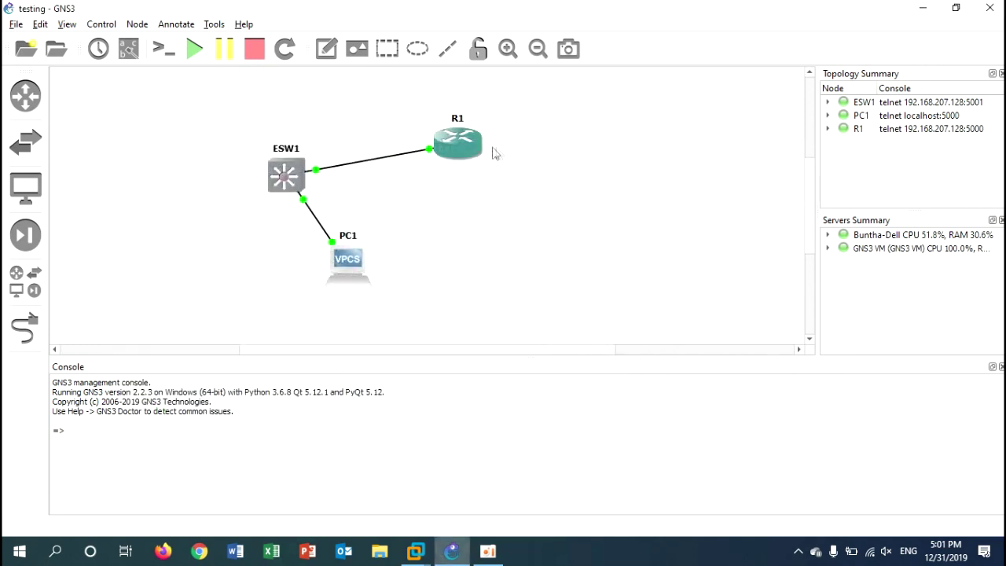
Rearrange the nodes compactly, with R1 above-right and PC1 below-right of ESW1.
drag(485, 154, 574, 165)
drag(344, 269, 548, 289)
mouse_move(283, 189)
mouse_down()
mouse_move(408, 223)
mouse_move(265, 192)
mouse_up()
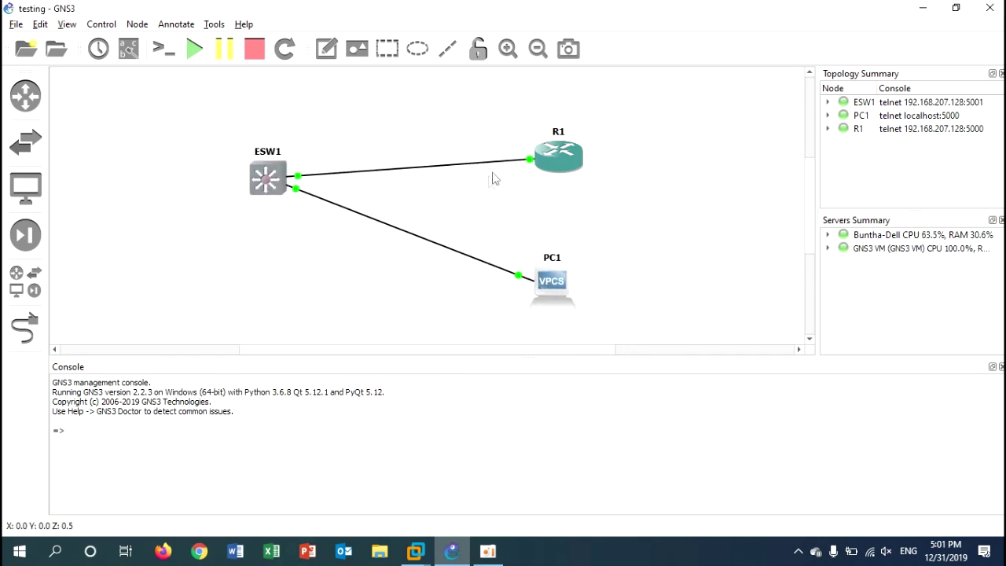
drag(550, 161, 411, 137)
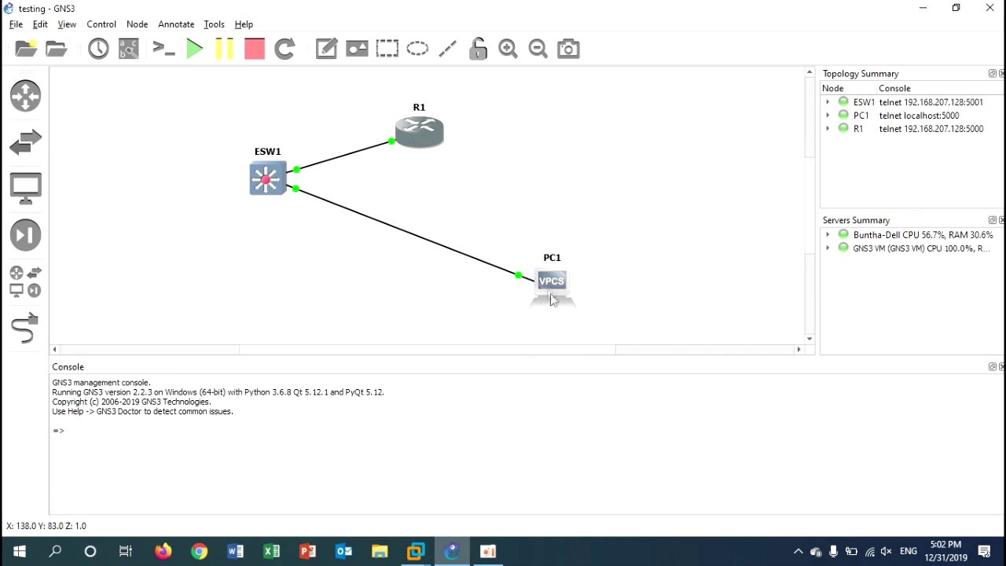
drag(557, 307, 422, 306)
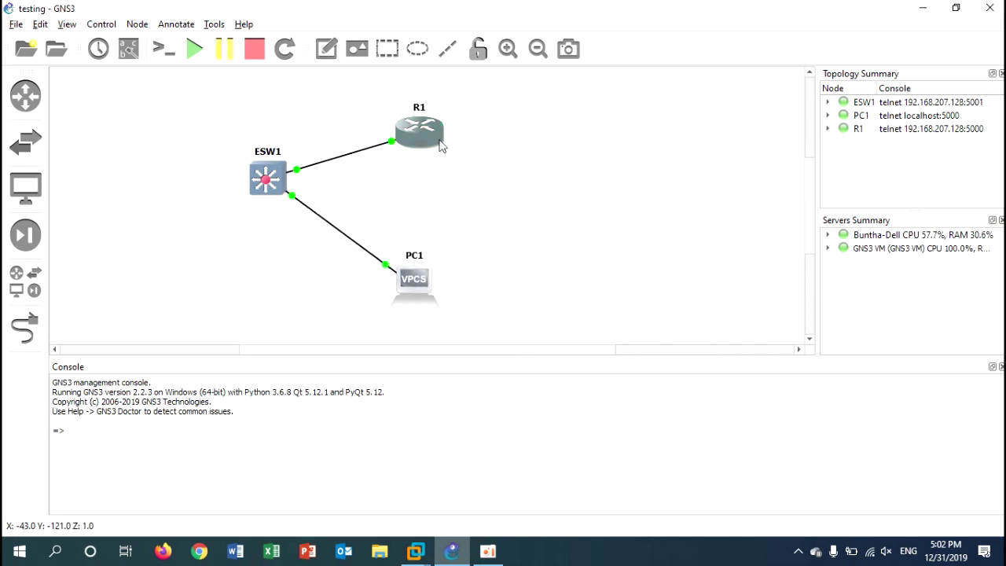